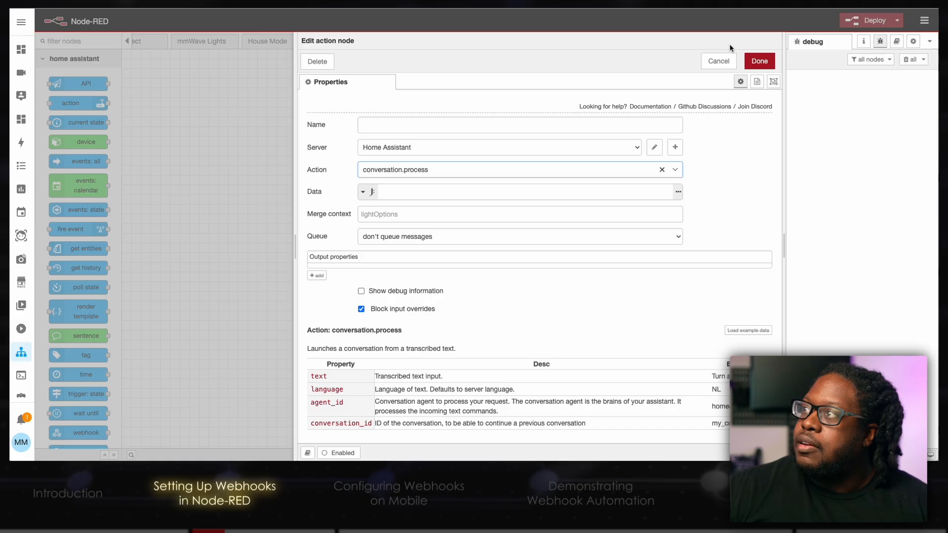
- Set the conversation.process action's data to the JSONata expression {"text": msg.payload}
{"action": "left_click", "coordinate": [537, 191]}
{"action": "type", "text": "{}"}
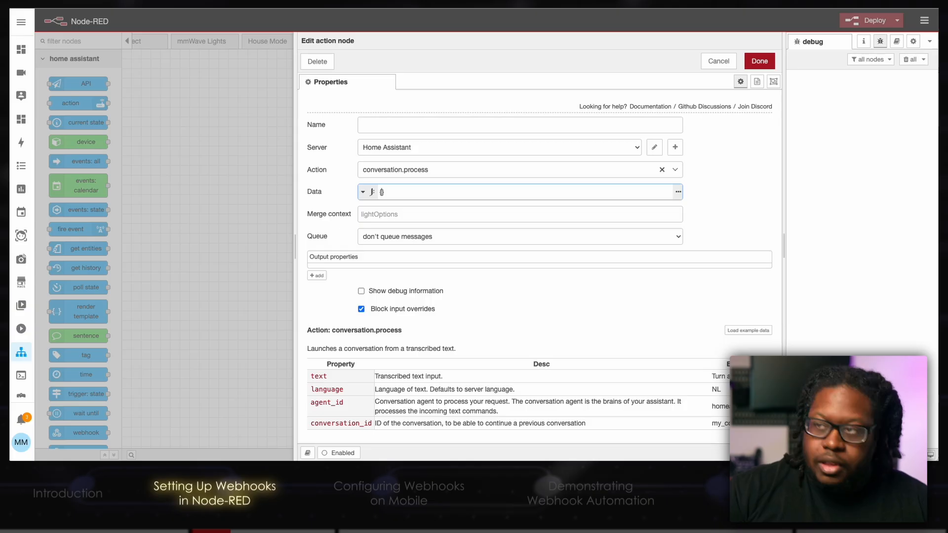
{"action": "type", "text": "text: msg"}
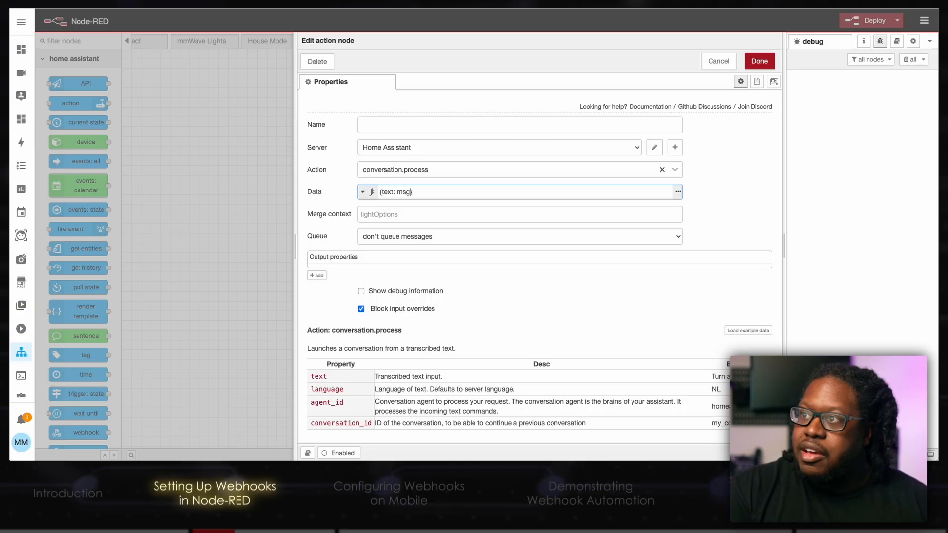
{"action": "type", "text": ".payload"}
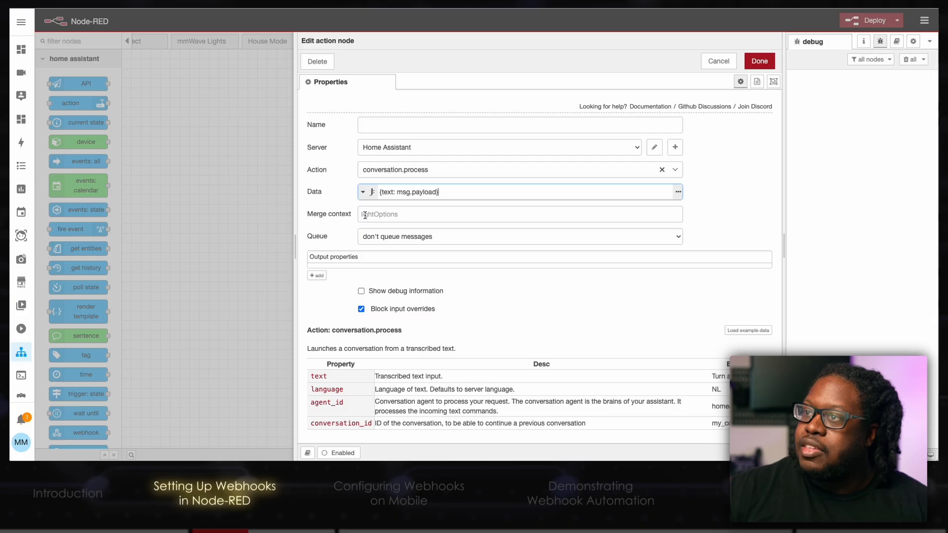
{"action": "left_click", "coordinate": [677, 192]}
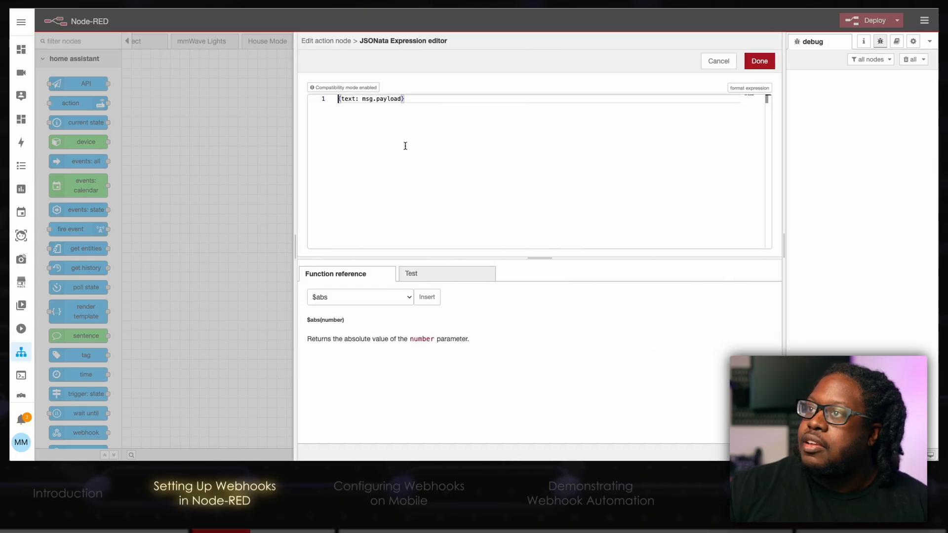
{"action": "double_click", "coordinate": [348, 99]}
{"action": "type", "text": "\""}
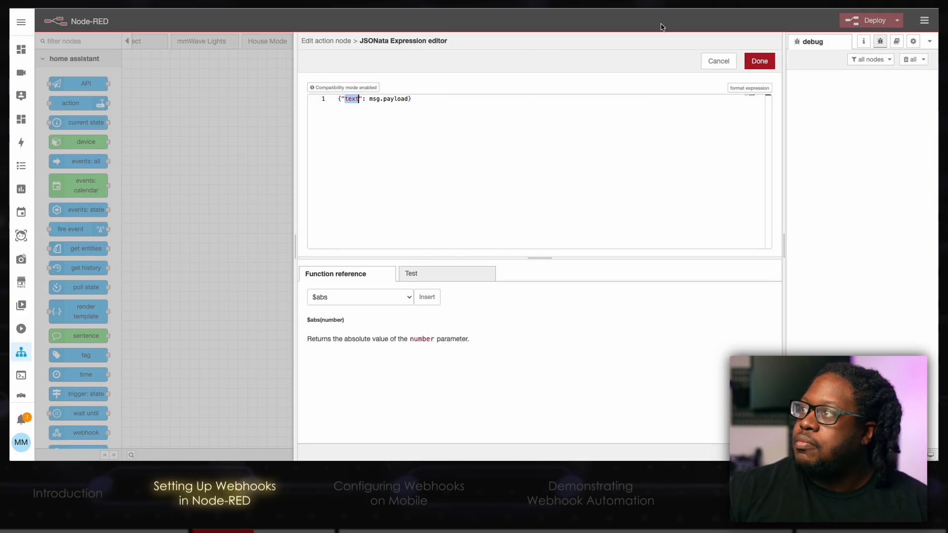
{"action": "left_click", "coordinate": [759, 60]}
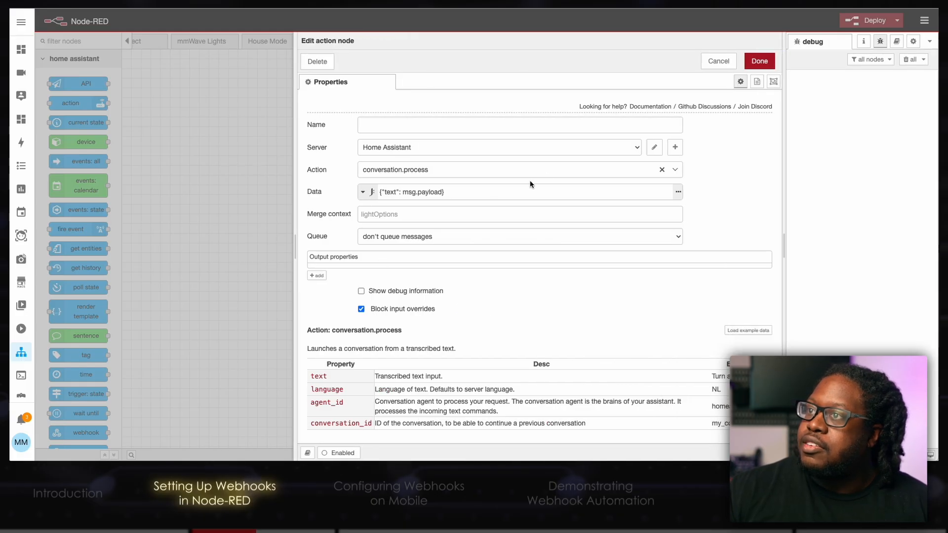
- Name the action node "Ask Assist" and save its settings
{"action": "left_click", "coordinate": [534, 124]}
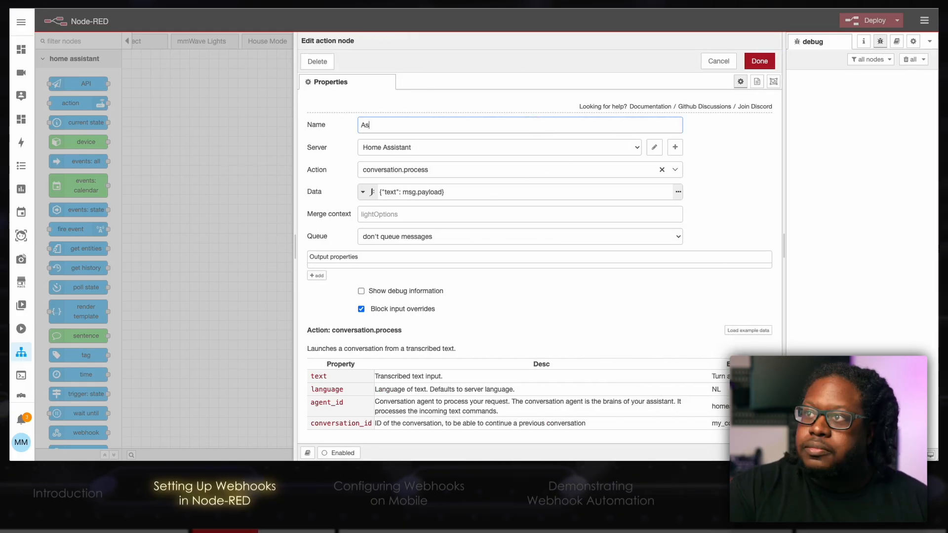
{"action": "type", "text": "Ask Assist"}
{"action": "left_click", "coordinate": [758, 60]}
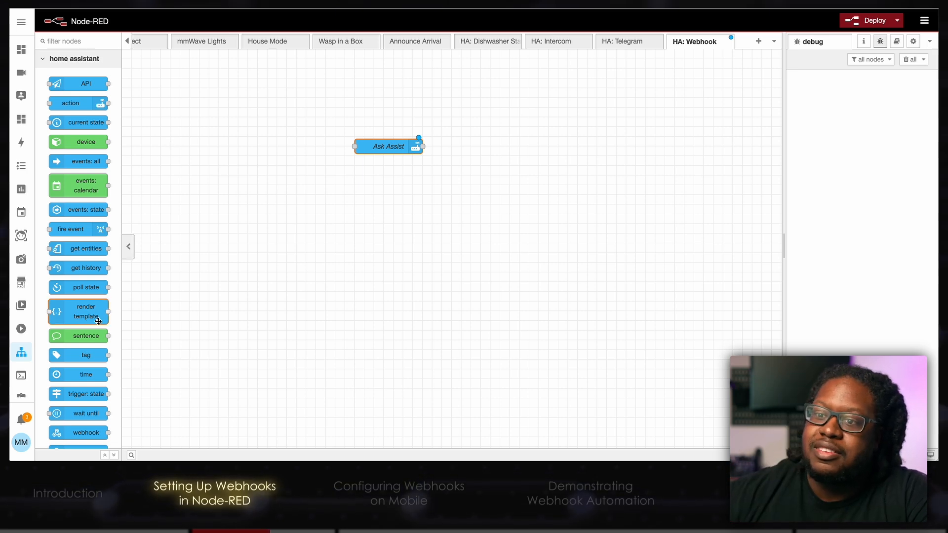
- Look over the webhook node's description, filter the available nodes by "htt" to view the HTTP nodes, and clear the filter
{"action": "scroll", "coordinate": [79, 313], "scroll_direction": "down", "scroll_amount": 3}
{"action": "mouse_move", "coordinate": [80, 352]}
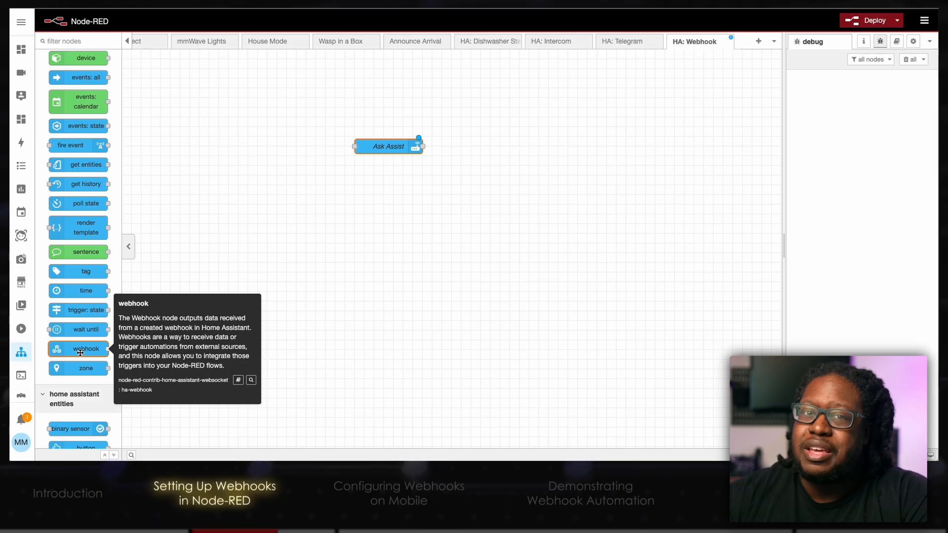
{"action": "scroll", "coordinate": [80, 352], "scroll_direction": "down", "scroll_amount": 10}
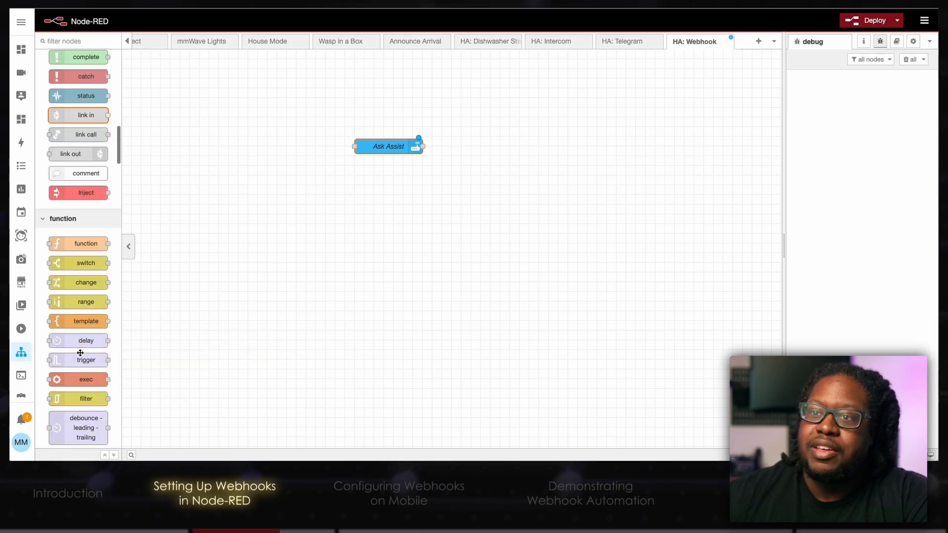
{"action": "scroll", "coordinate": [80, 352], "scroll_direction": "up", "scroll_amount": 10}
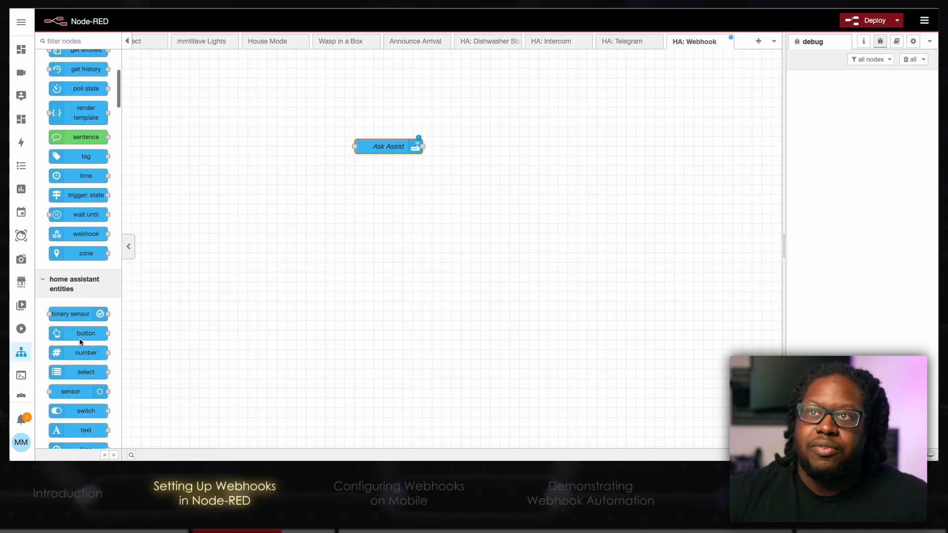
{"action": "left_click", "coordinate": [75, 42]}
{"action": "type", "text": "htt"}
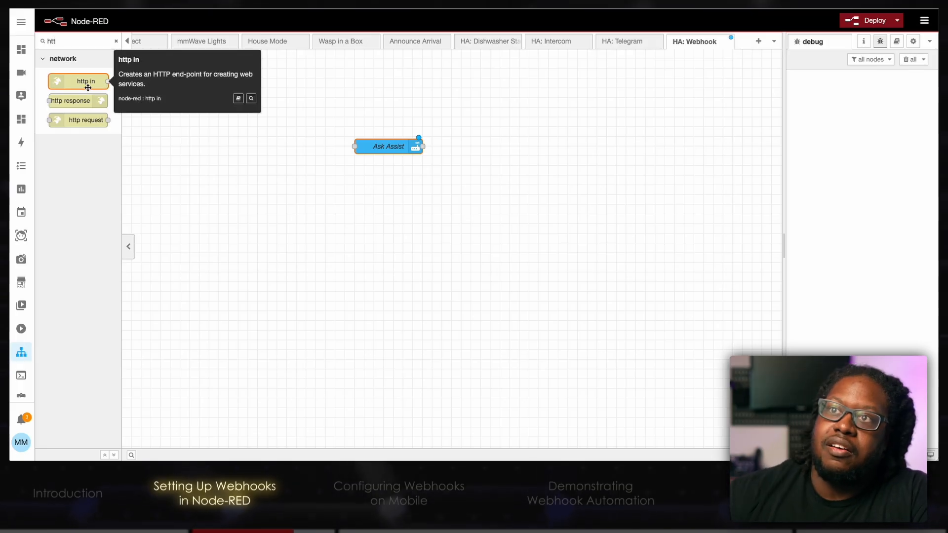
{"action": "left_click", "coordinate": [114, 42]}
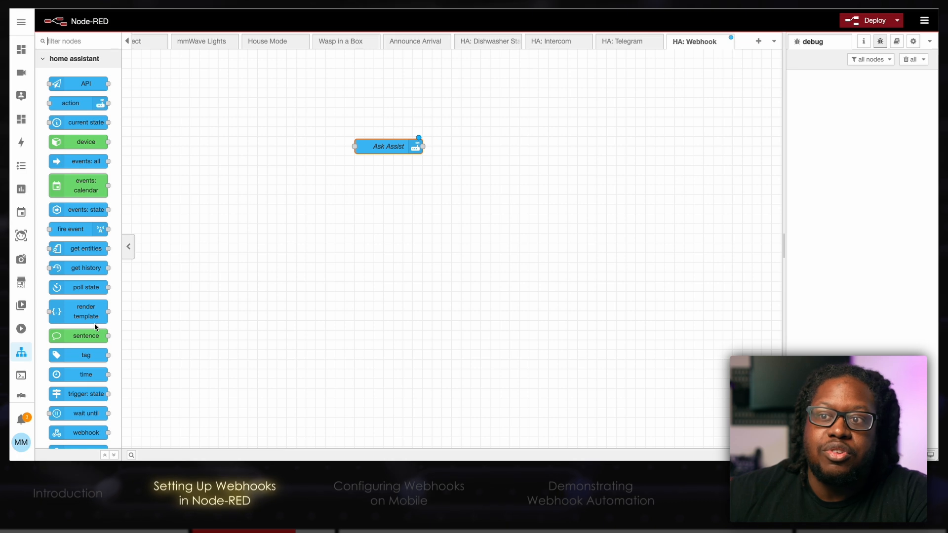
- Add a Home Assistant webhook node before the Ask Assist node and wire its output to Ask Assist
{"action": "scroll", "coordinate": [84, 296], "scroll_direction": "down", "scroll_amount": 5}
{"action": "mouse_move", "coordinate": [75, 255]}
{"action": "left_mouse_down"}
{"action": "mouse_move", "coordinate": [271, 199]}
{"action": "mouse_move", "coordinate": [286, 147]}
{"action": "left_mouse_up"}
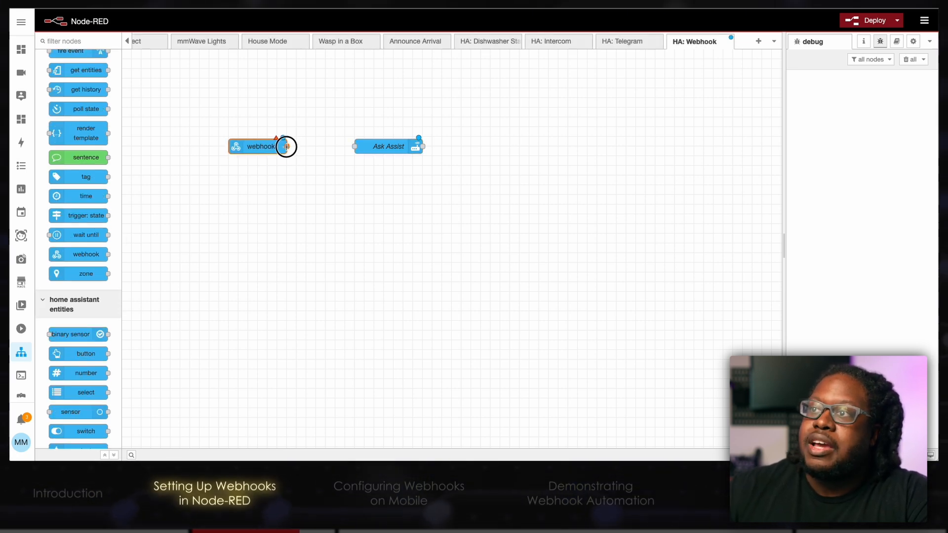
{"action": "left_click_drag", "start_coordinate": [286, 146], "coordinate": [368, 145]}
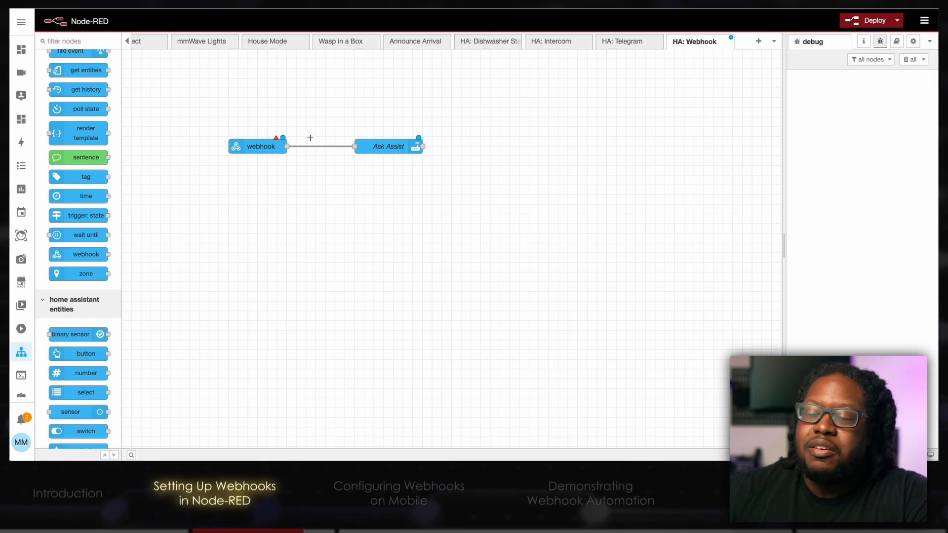
- Set the webhook node's ID to "assist" and disallow the PUT method, leaving only POST allowed
{"action": "left_click", "coordinate": [247, 147]}
{"action": "double_click", "coordinate": [247, 146]}
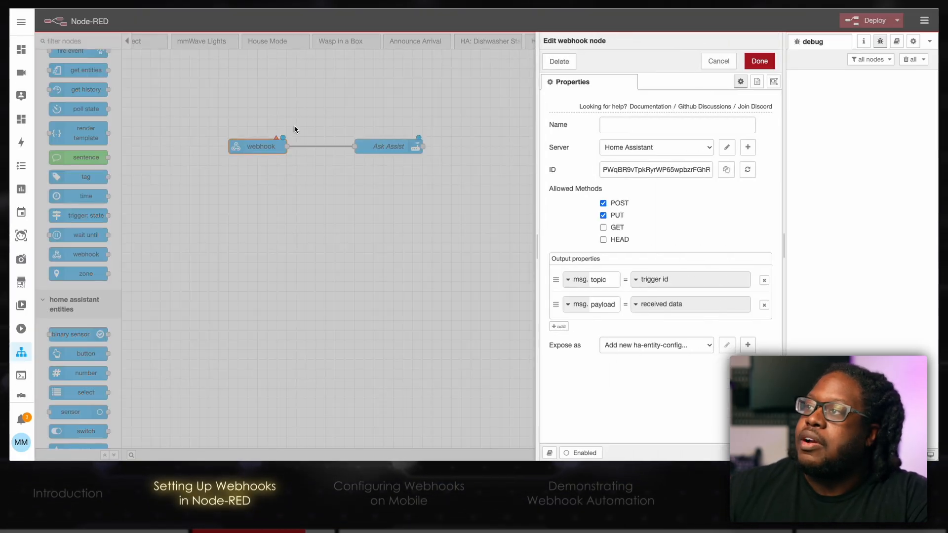
{"action": "left_click", "coordinate": [682, 171]}
{"action": "double_click", "coordinate": [682, 171]}
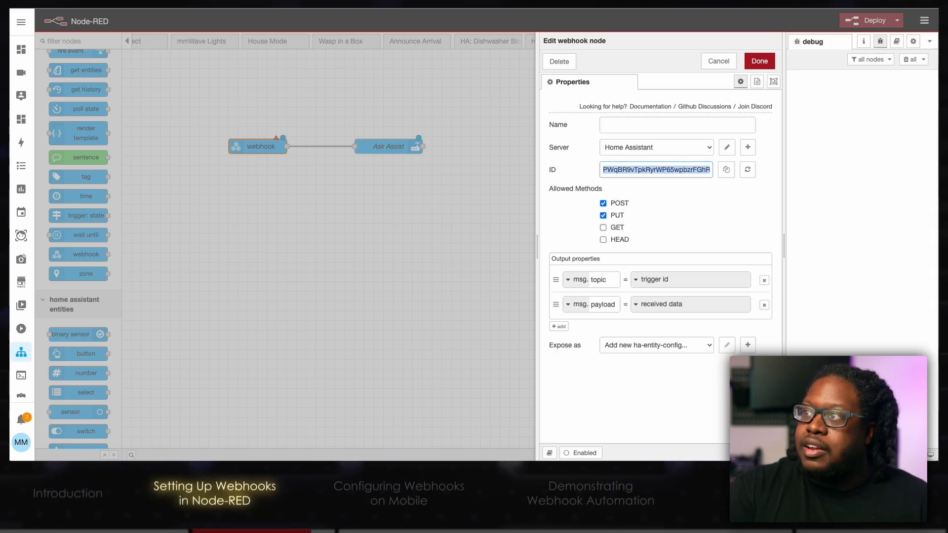
{"action": "type", "text": "assist"}
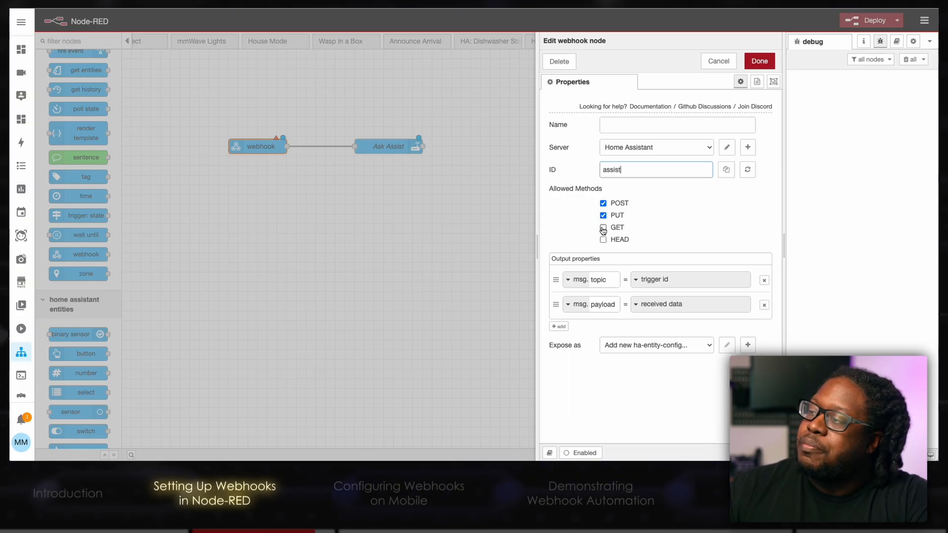
{"action": "left_click", "coordinate": [603, 215]}
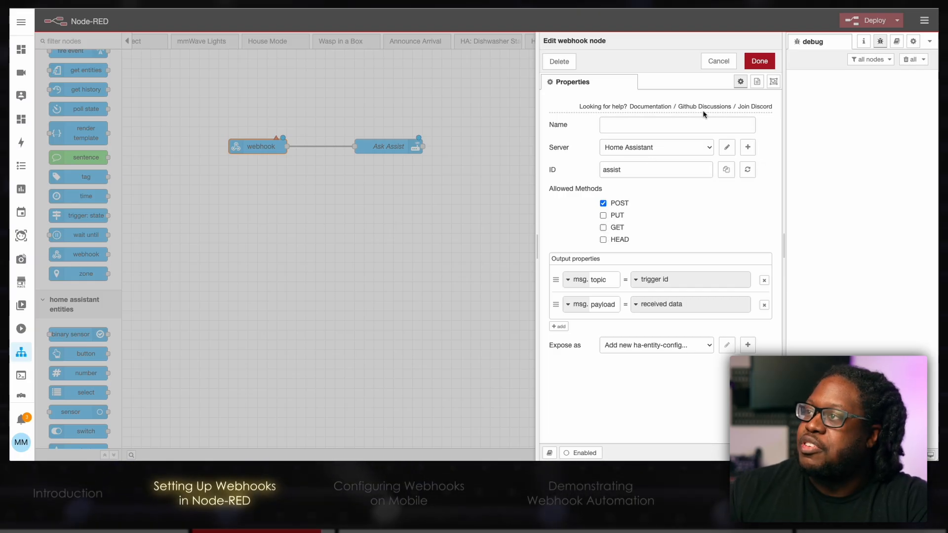
- Name the webhook node "Ask Assist Endpoint" and save its settings
{"action": "left_click", "coordinate": [641, 121]}
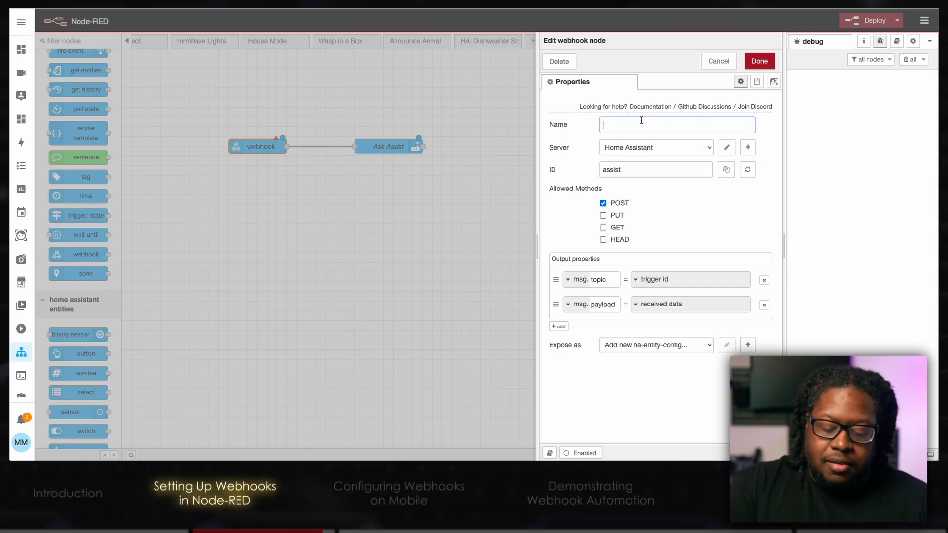
{"action": "type", "text": "Ask Assist Endpoint"}
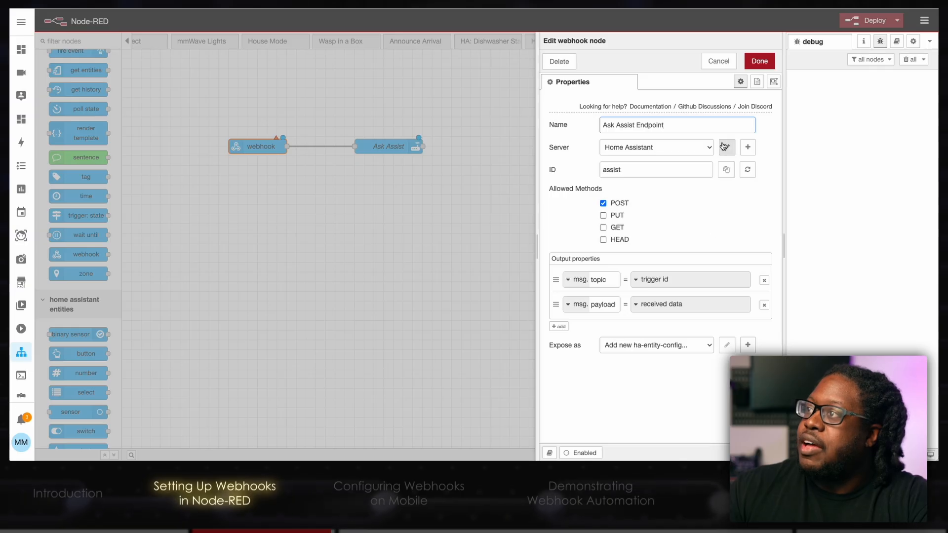
{"action": "left_click", "coordinate": [747, 60]}
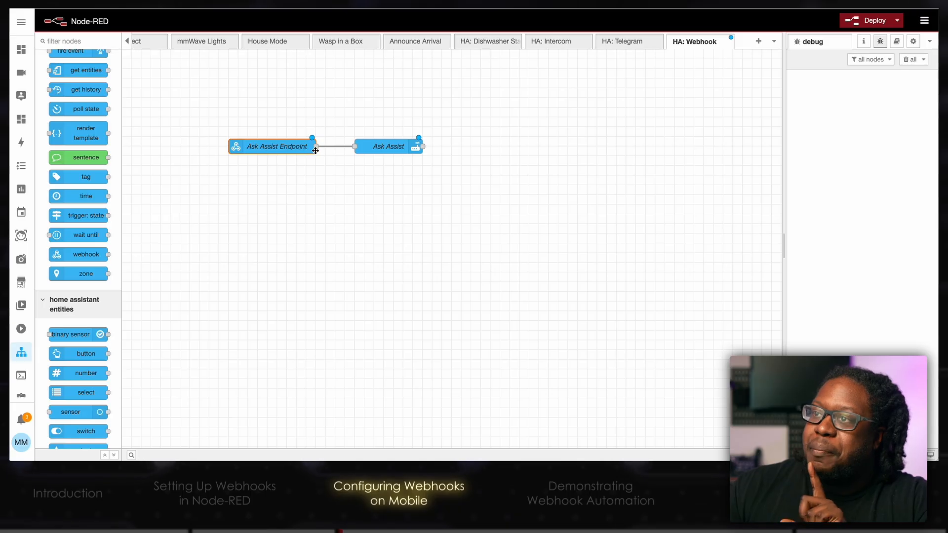
- Move the Ask Assist node farther from Ask Assist Endpoint and add a debug node above it, wired from the endpoint's output
{"action": "left_click_drag", "start_coordinate": [392, 146], "coordinate": [438, 149]}
{"action": "key", "text": "Escape"}
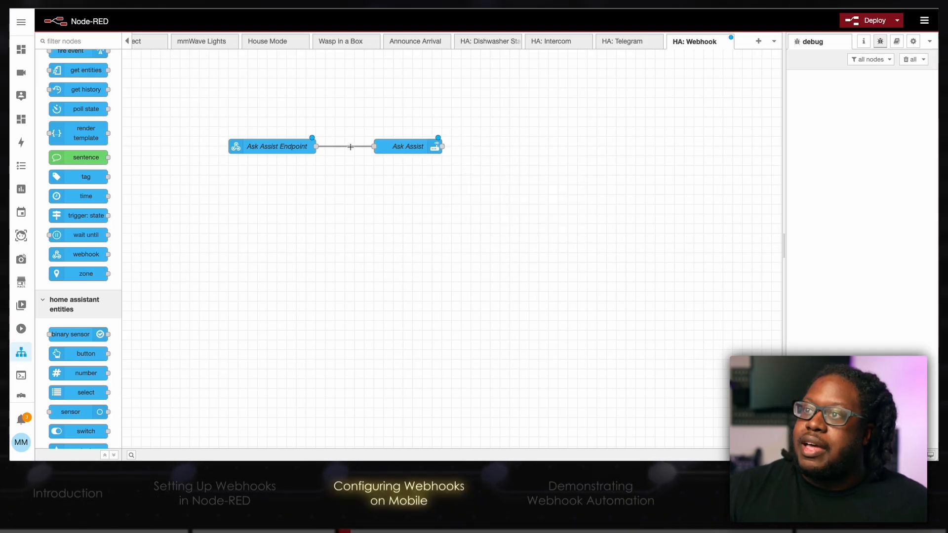
{"action": "left_click", "coordinate": [318, 146]}
{"action": "left_click_drag", "start_coordinate": [315, 147], "coordinate": [408, 119]}
{"action": "left_click", "coordinate": [387, 148]}
- Set the debug node to output the complete msg object and save it
{"action": "double_click", "coordinate": [401, 119]}
{"action": "left_click", "coordinate": [604, 110]}
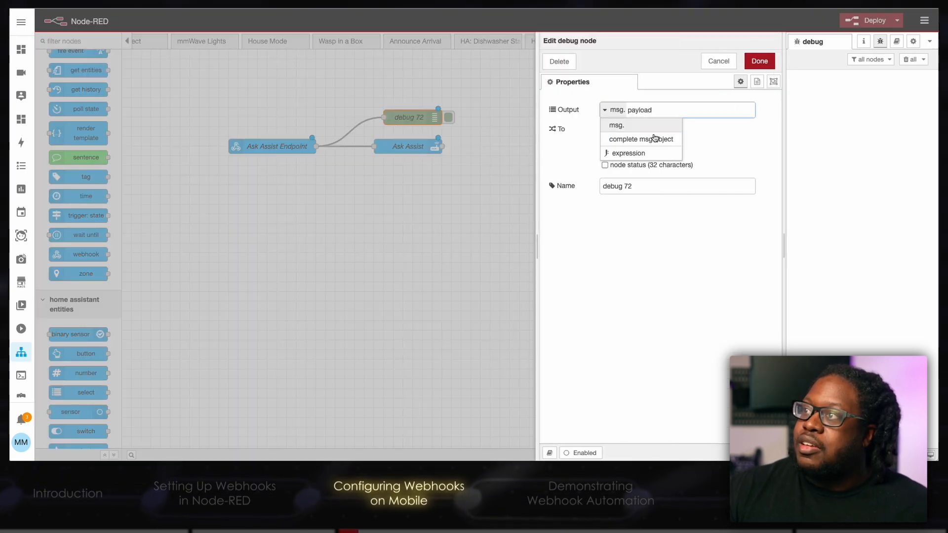
{"action": "left_click", "coordinate": [652, 139]}
{"action": "left_click", "coordinate": [771, 61]}
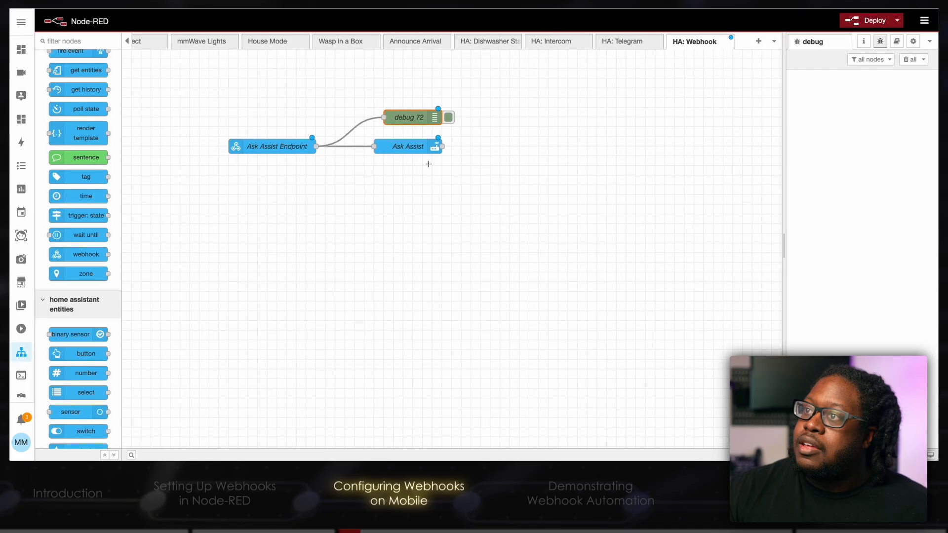
- Remove the wire between Ask Assist Endpoint and Ask Assist, and deploy the flow
{"action": "right_click", "coordinate": [413, 142]}
{"action": "left_click", "coordinate": [347, 148]}
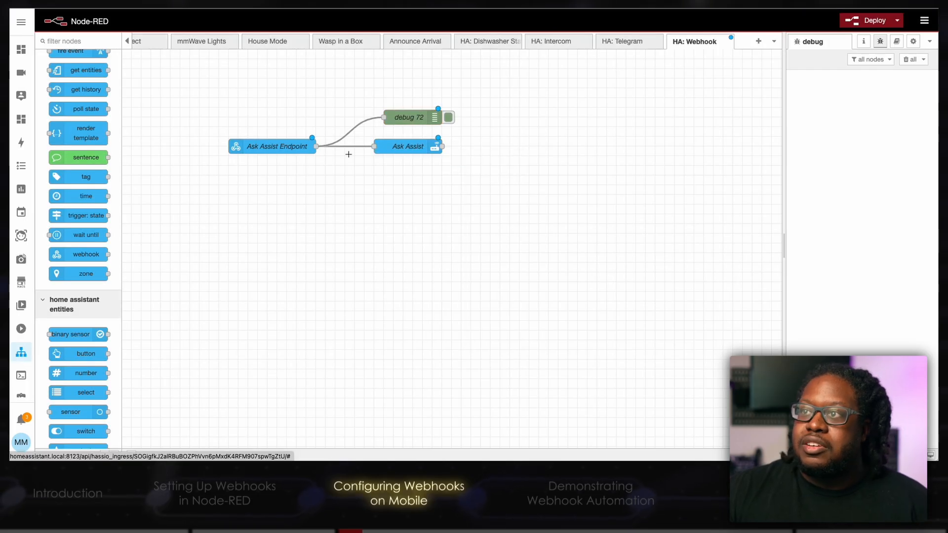
{"action": "left_click", "coordinate": [351, 146]}
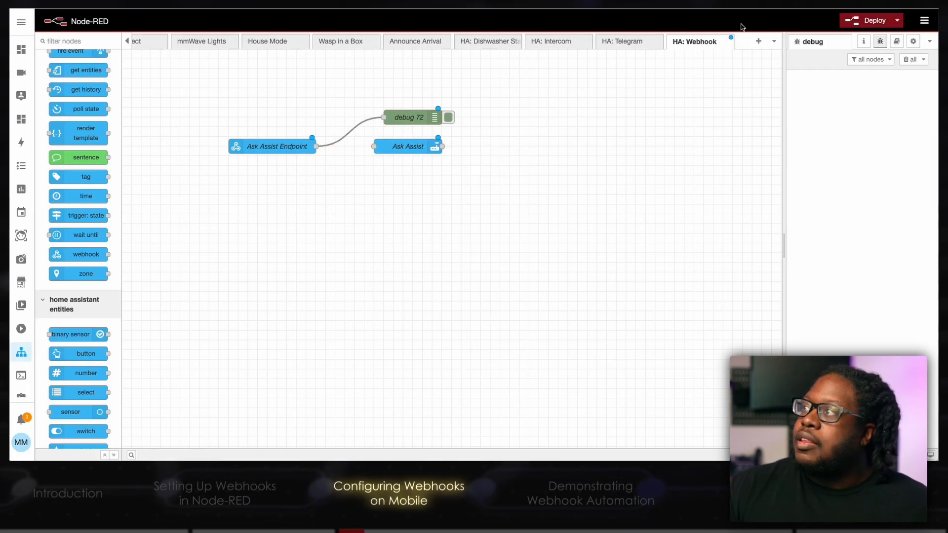
{"action": "left_click", "coordinate": [875, 24]}
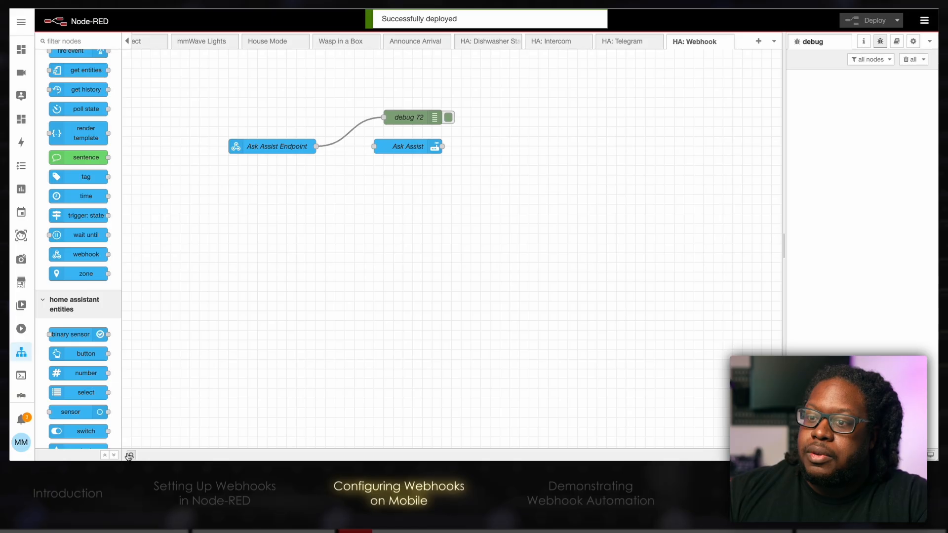
- In ChatGPT, ask for a curl POST request with a body whose speech property is a string that says hello world
{"action": "mouse_move", "coordinate": [164, 449]}
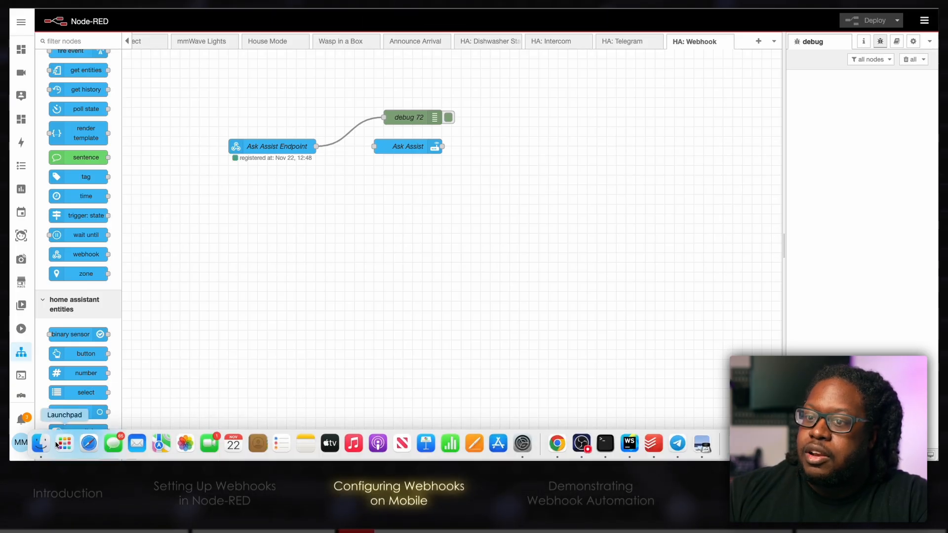
{"action": "left_click", "coordinate": [603, 451]}
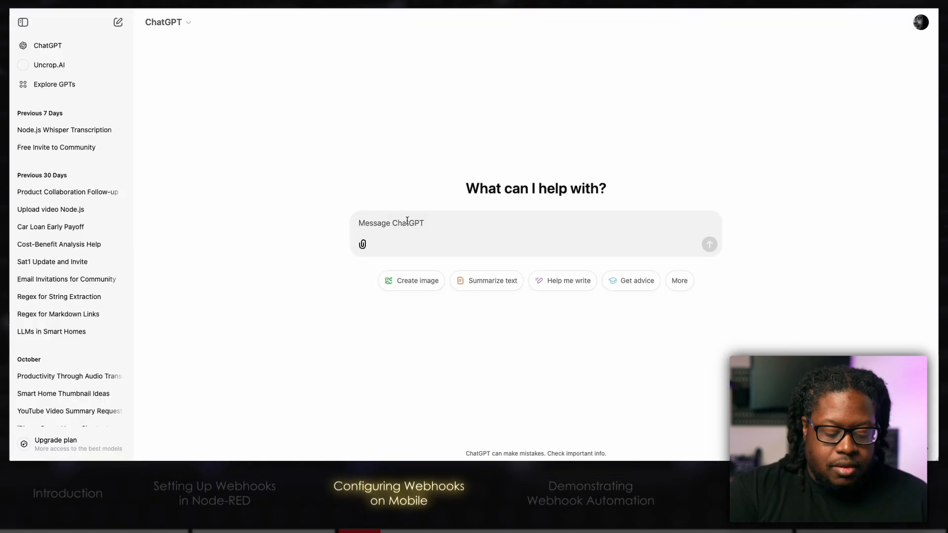
{"action": "type", "text": "create a"}
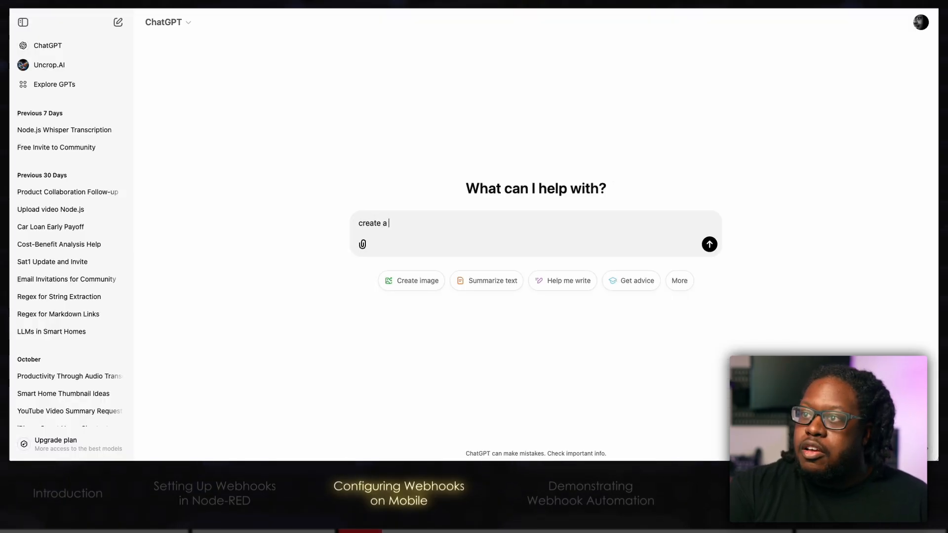
{"action": "key", "text": "BackSpace"}
{"action": "key", "text": "BackSpace"}
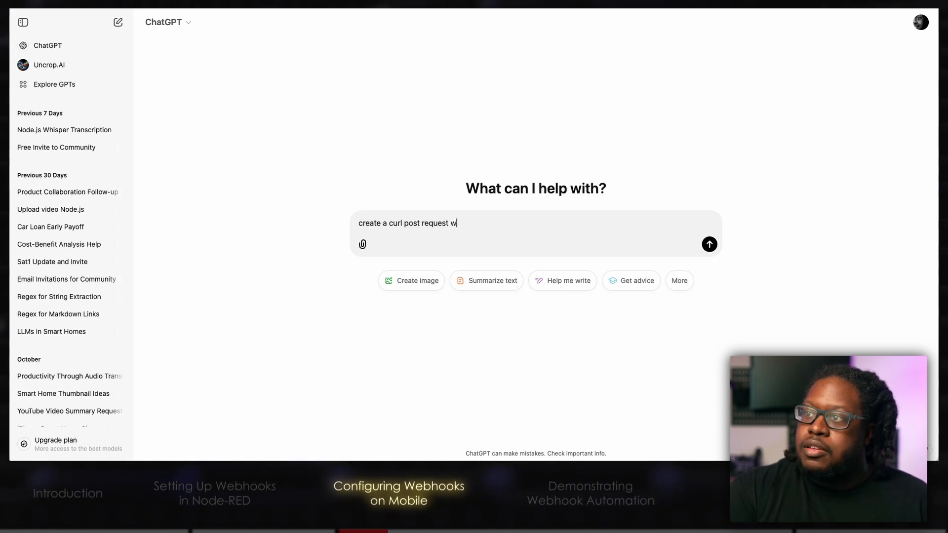
{"action": "type", "text": "body "}
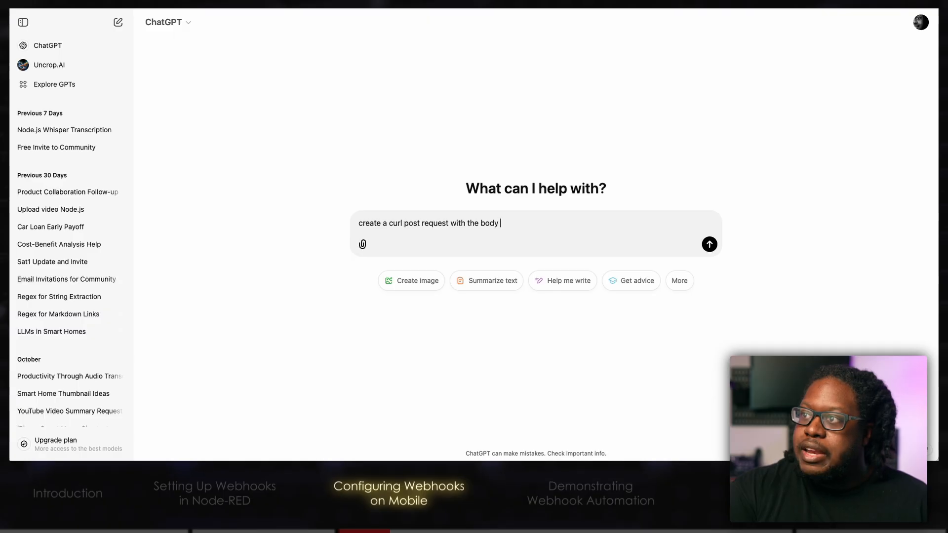
{"action": "type", "text": "that has the property speech that is a sring"}
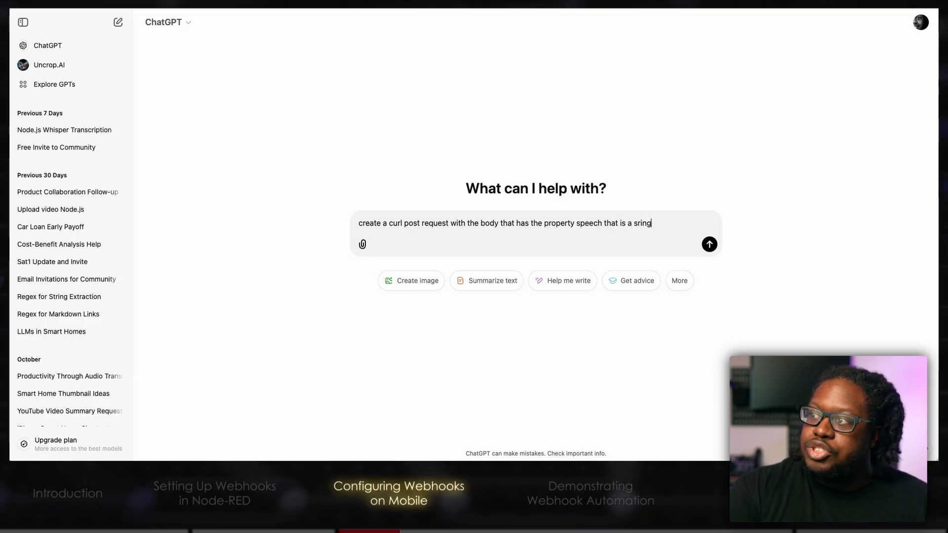
{"action": "type", "text": "th"}
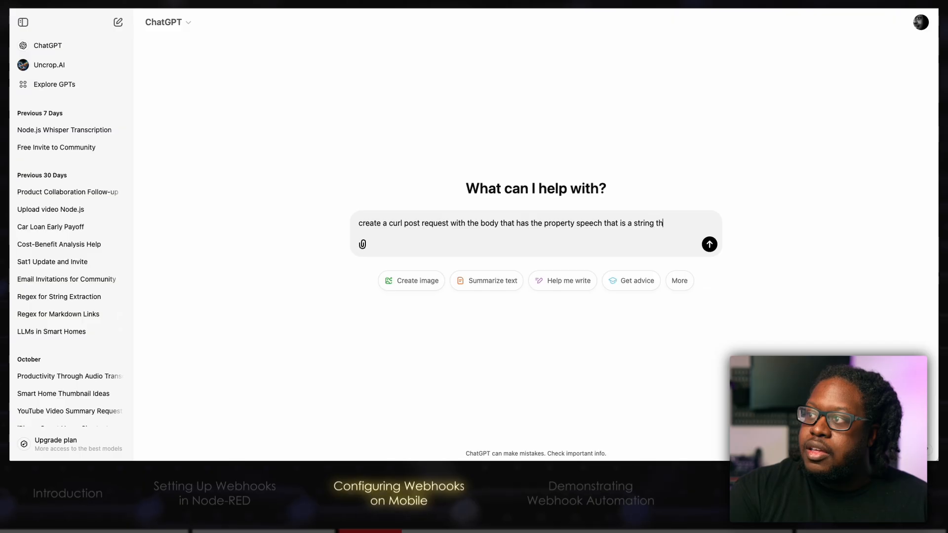
{"action": "type", "text": "at says hello o"}
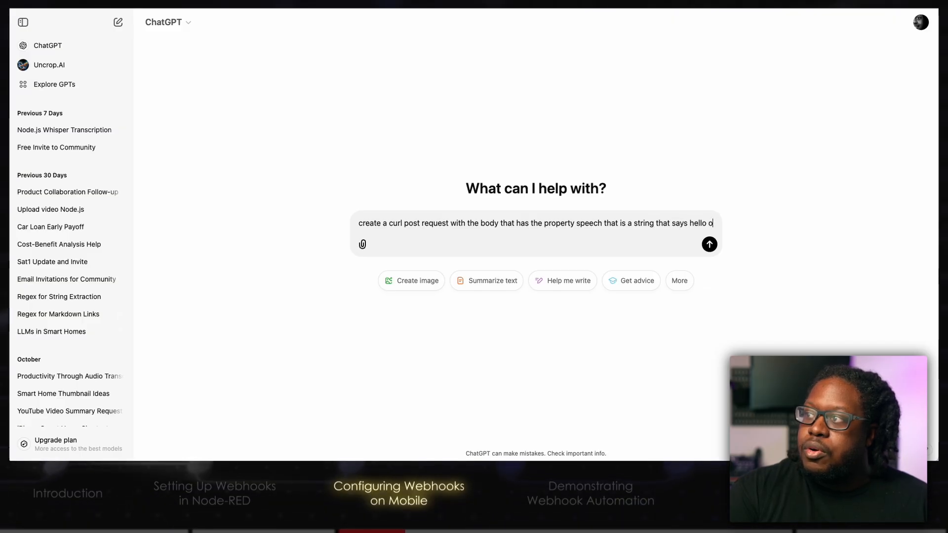
{"action": "key", "text": "BackSpace"}
{"action": "type", "text": "world"}
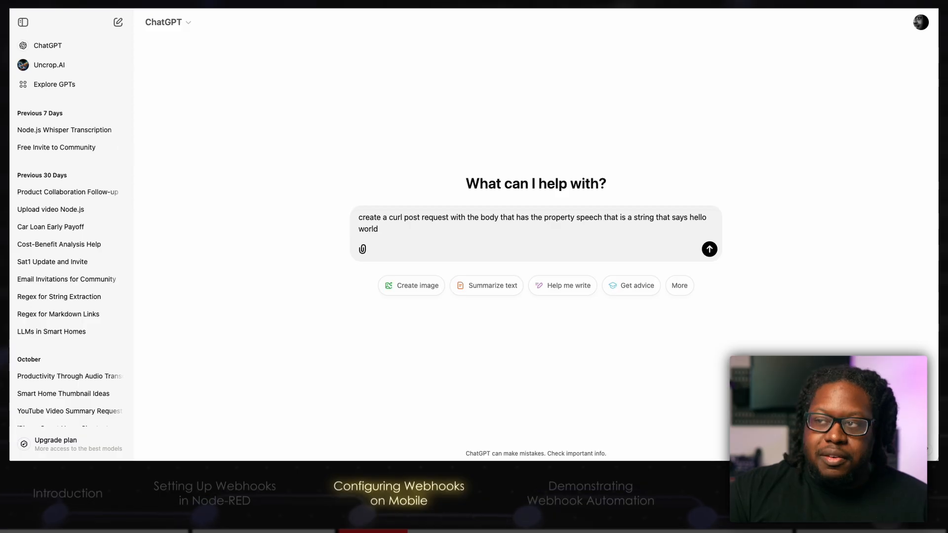
{"action": "key", "text": "Return"}
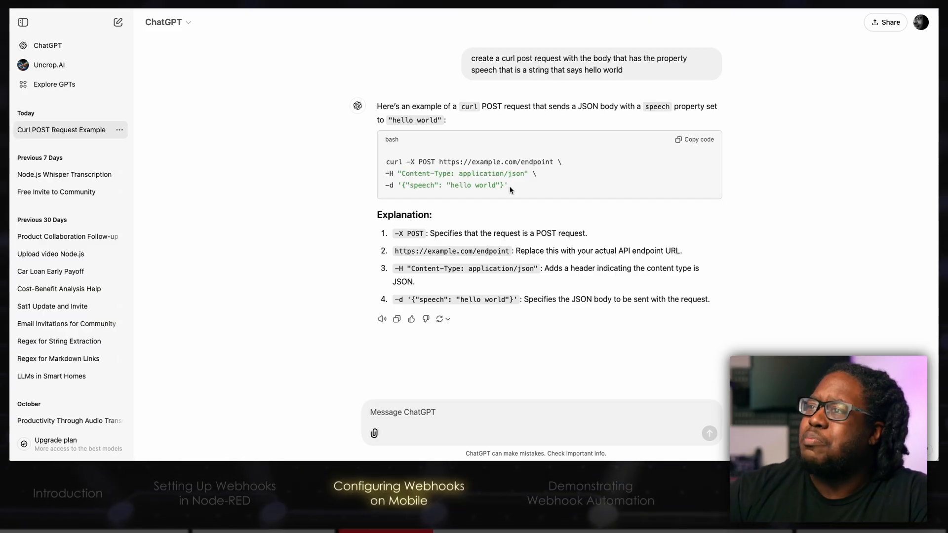
- Copy the generated curl command and paste it at the Terminal prompt
{"action": "left_click_drag", "start_coordinate": [511, 185], "coordinate": [386, 161]}
{"action": "left_click", "coordinate": [699, 140]}
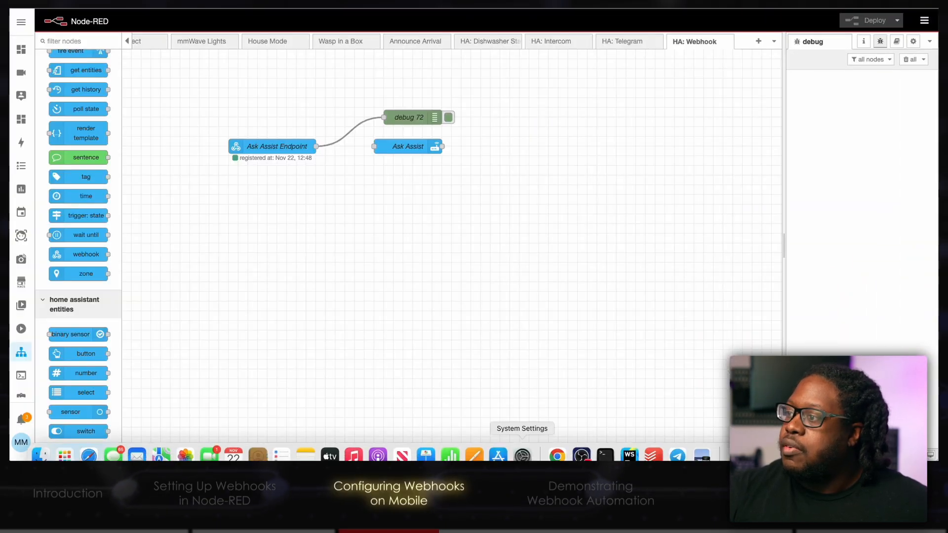
{"action": "left_click", "coordinate": [597, 438]}
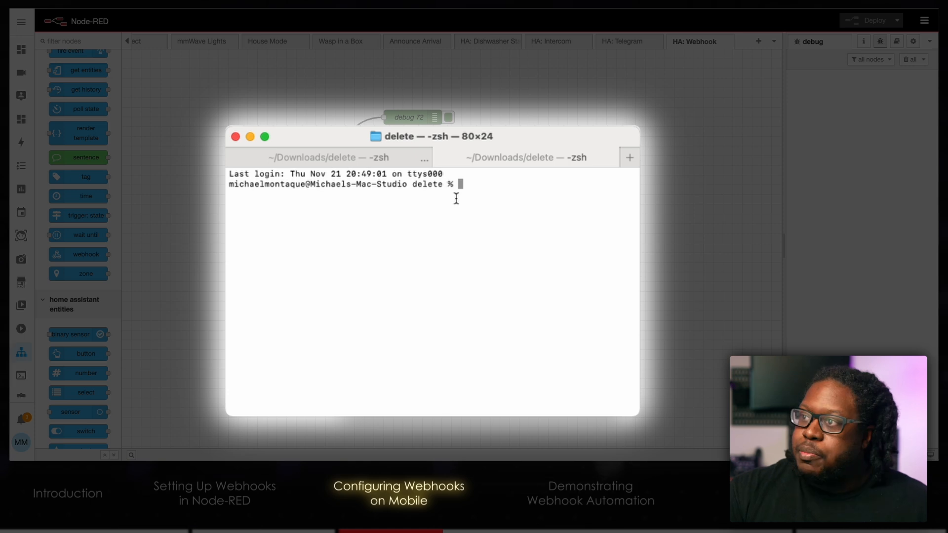
{"action": "key", "text": "super+v"}
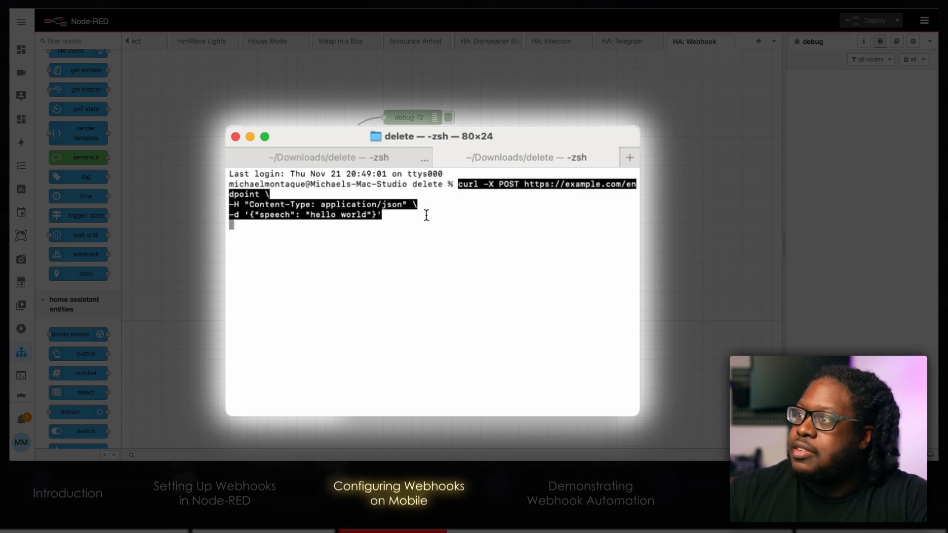
{"action": "key", "text": "BackSpace"}
{"action": "key", "text": "Left"}
{"action": "key", "text": "Left"}
{"action": "key", "text": "Left"}
{"action": "key", "text": "Left"}
{"action": "key", "text": "Left"}
{"action": "key", "text": "Left"}
{"action": "key", "text": "Left"}
{"action": "key", "text": "Left"}
{"action": "key", "text": "Left"}
{"action": "key", "text": "Left"}
{"action": "key", "text": "Left"}
{"action": "key", "text": "Left"}
{"action": "key", "text": "Left"}
{"action": "key", "text": "Left"}
{"action": "key", "text": "Left"}
{"action": "key", "text": "Left"}
{"action": "key", "text": "Left"}
{"action": "key", "text": "Left"}
{"action": "key", "text": "Left"}
{"action": "key", "text": "Left"}
{"action": "key", "text": "Left"}
{"action": "key", "text": "Left"}
{"action": "key", "text": "Left"}
{"action": "key", "text": "Left"}
{"action": "key", "text": "Left"}
{"action": "key", "text": "Left"}
{"action": "key", "text": "Left"}
{"action": "key", "text": "Left"}
{"action": "key", "text": "Left"}
{"action": "key", "text": "Left"}
{"action": "key", "text": "Left"}
{"action": "key", "text": "Left"}
{"action": "key", "text": "Left"}
{"action": "key", "text": "Left"}
{"action": "key", "text": "Left"}
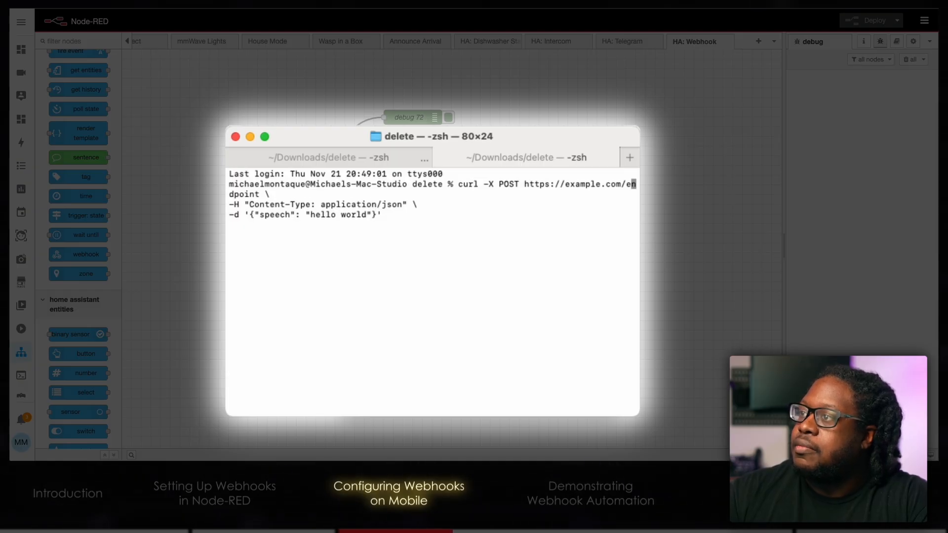
{"action": "key", "text": "Left"}
{"action": "key", "text": "Right"}
{"action": "key", "text": "Right"}
{"action": "key", "text": "Right"}
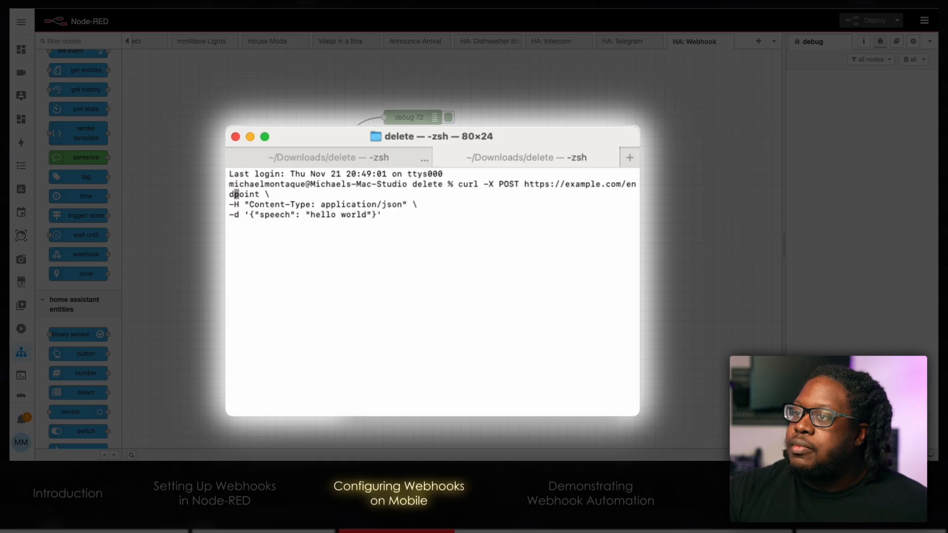
{"action": "key", "text": "Right"}
{"action": "key", "text": "Right"}
{"action": "key", "text": "Right"}
{"action": "key", "text": "Right"}
{"action": "key", "text": "Right"}
{"action": "key", "text": "BackSpace"}
{"action": "key", "text": "BackSpace"}
{"action": "key", "text": "BackSpace"}
{"action": "key", "text": "BackSpace"}
{"action": "key", "text": "BackSpace"}
{"action": "key", "text": "BackSpace"}
{"action": "key", "text": "BackSpace"}
{"action": "key", "text": "BackSpace"}
{"action": "key", "text": "BackSpace"}
{"action": "key", "text": "BackSpace"}
{"action": "key", "text": "BackSpace"}
{"action": "key", "text": "BackSpace"}
{"action": "key", "text": "BackSpace"}
{"action": "key", "text": "BackSpace"}
{"action": "key", "text": "BackSpace"}
{"action": "key", "text": "BackSpace"}
{"action": "key", "text": "BackSpace"}
{"action": "key", "text": "BackSpace"}
{"action": "key", "text": "BackSpace"}
{"action": "key", "text": "BackSpace"}
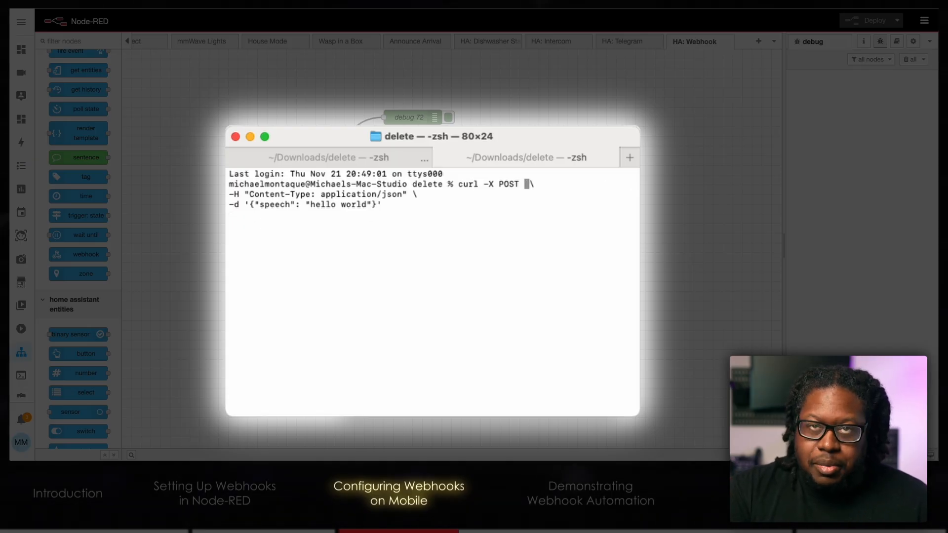
{"action": "type", "text": "htt"}
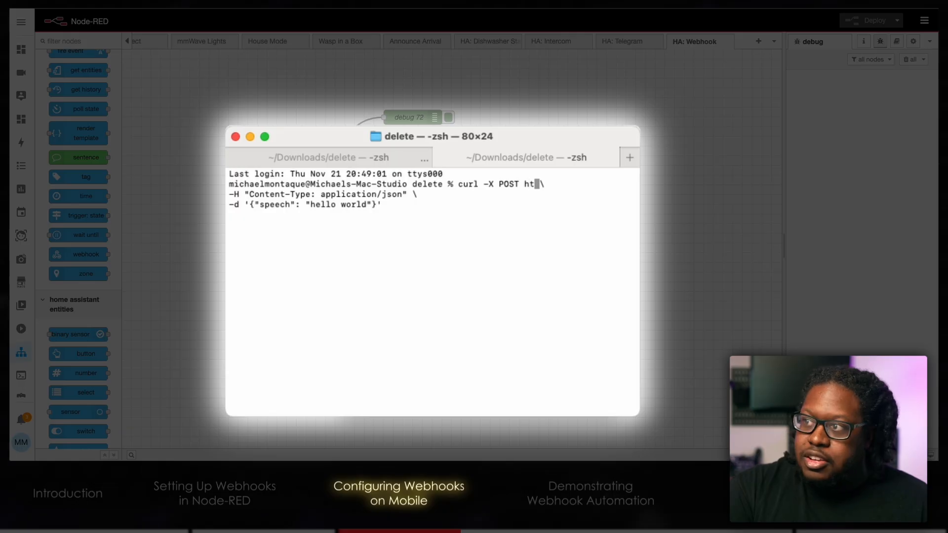
{"action": "type", "text": "p:10."}
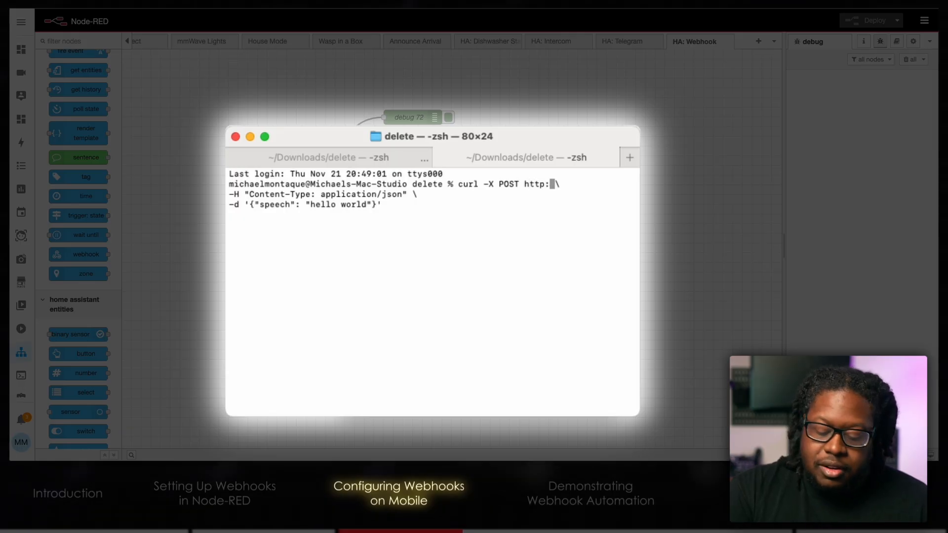
{"action": "key", "text": "alt+Left"}
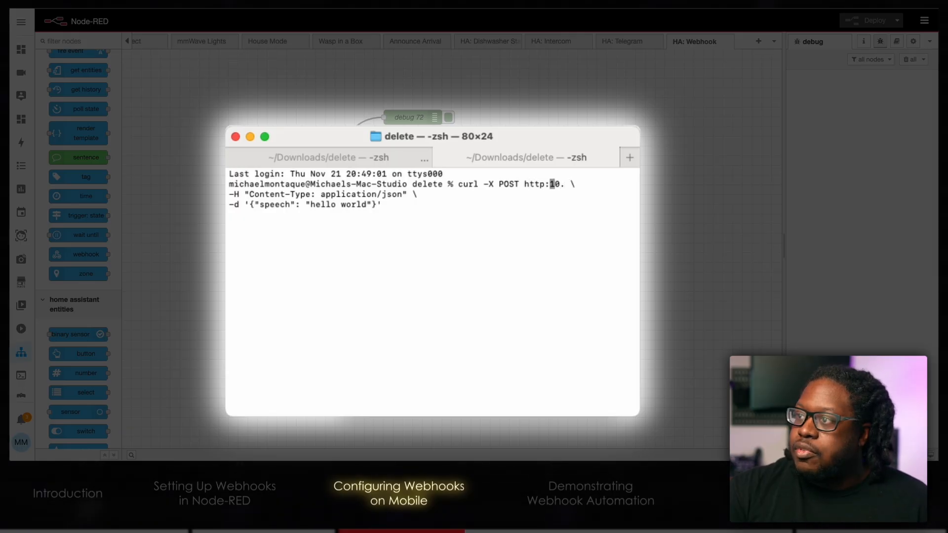
{"action": "type", "text": "//"}
{"action": "key", "text": "Right"}
{"action": "key", "text": "Right"}
{"action": "key", "text": "Right"}
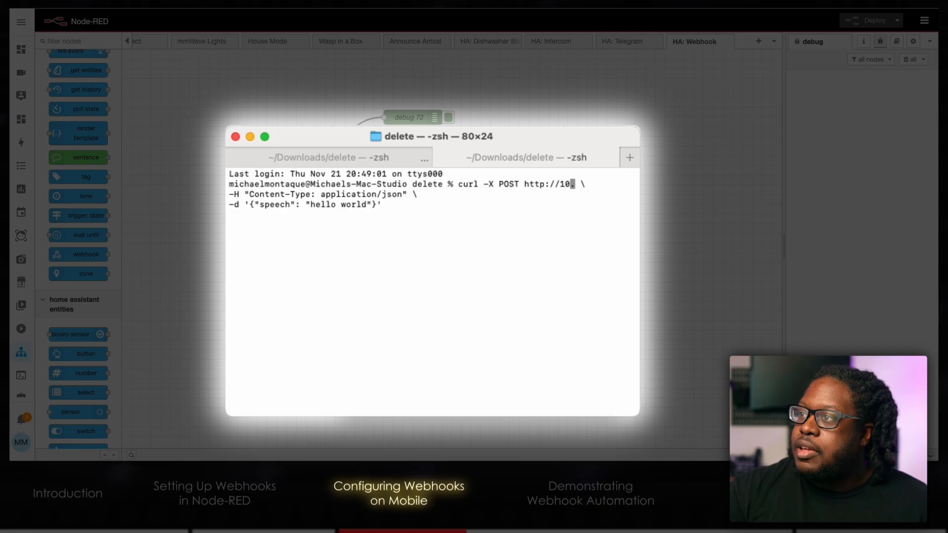
{"action": "type", "text": "0.0.40"}
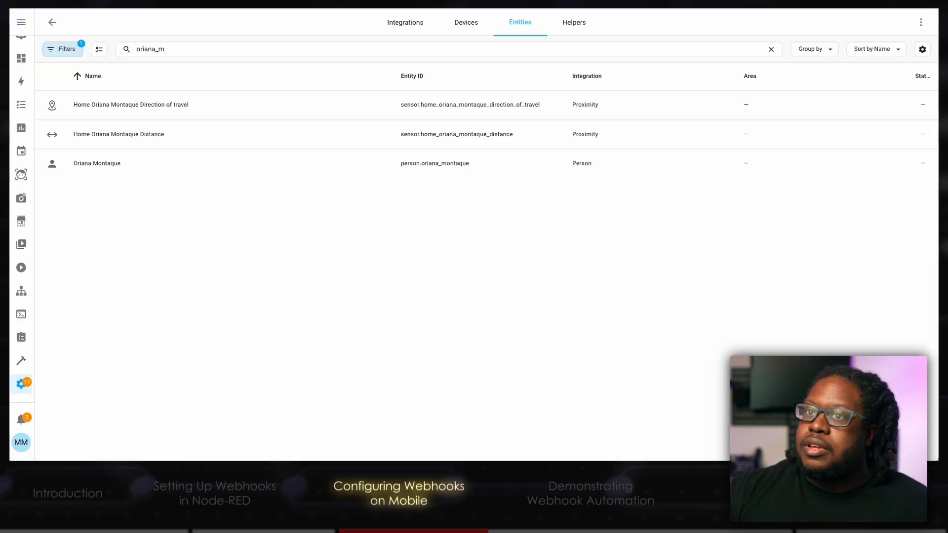
- In Home Assistant's system network settings, look up the IPv4 address in the END0 interface's IP information
{"action": "left_click", "coordinate": [21, 383]}
{"action": "scroll", "coordinate": [505, 232], "scroll_direction": "down", "scroll_amount": 4}
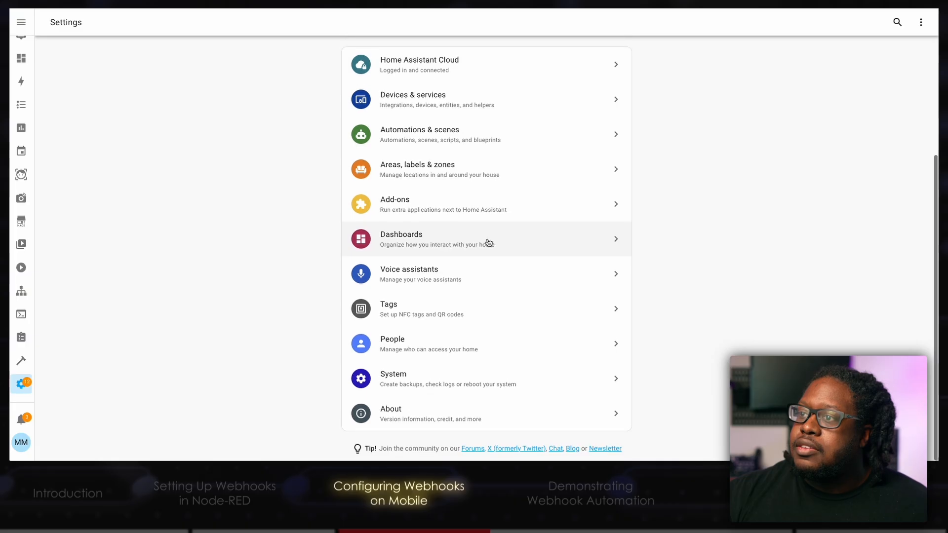
{"action": "left_click", "coordinate": [417, 385]}
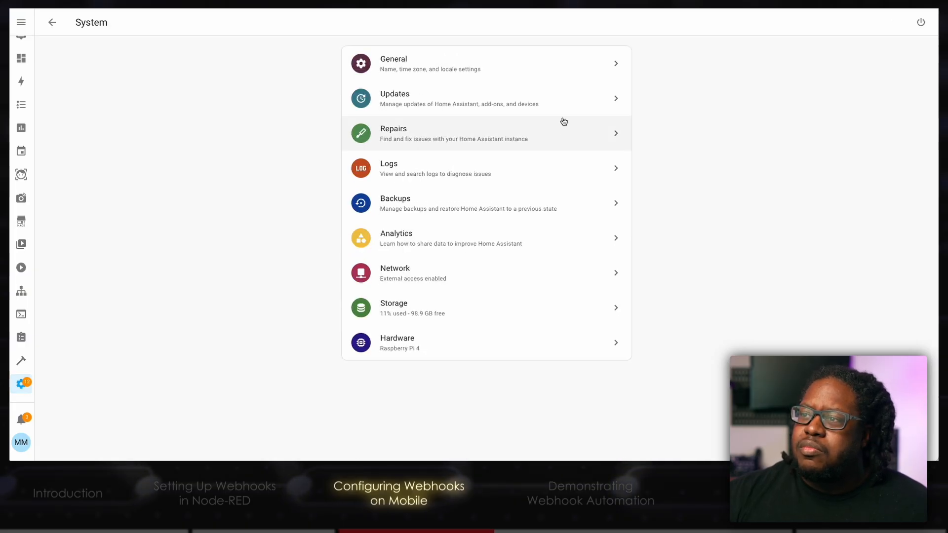
{"action": "left_click", "coordinate": [429, 279]}
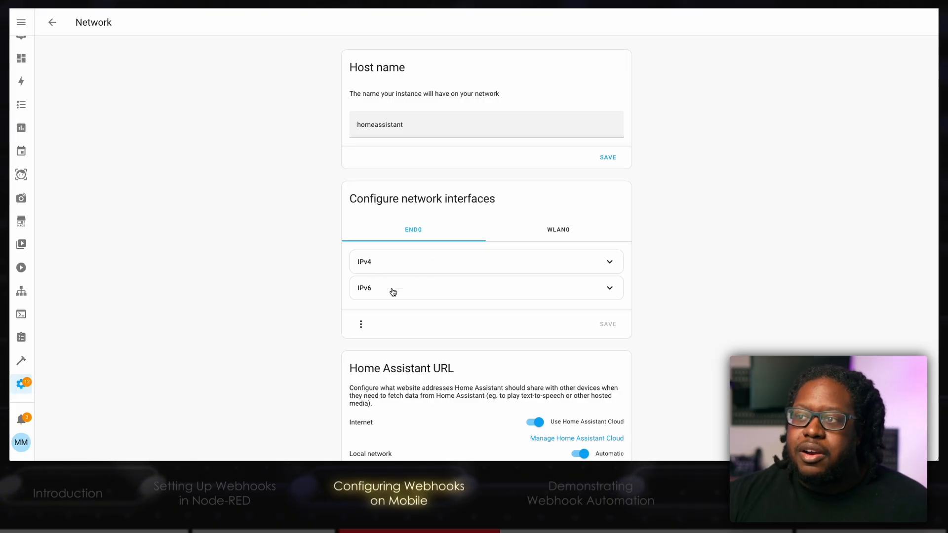
{"action": "scroll", "coordinate": [416, 295], "scroll_direction": "down", "scroll_amount": 2}
{"action": "scroll", "coordinate": [416, 294], "scroll_direction": "up", "scroll_amount": 2}
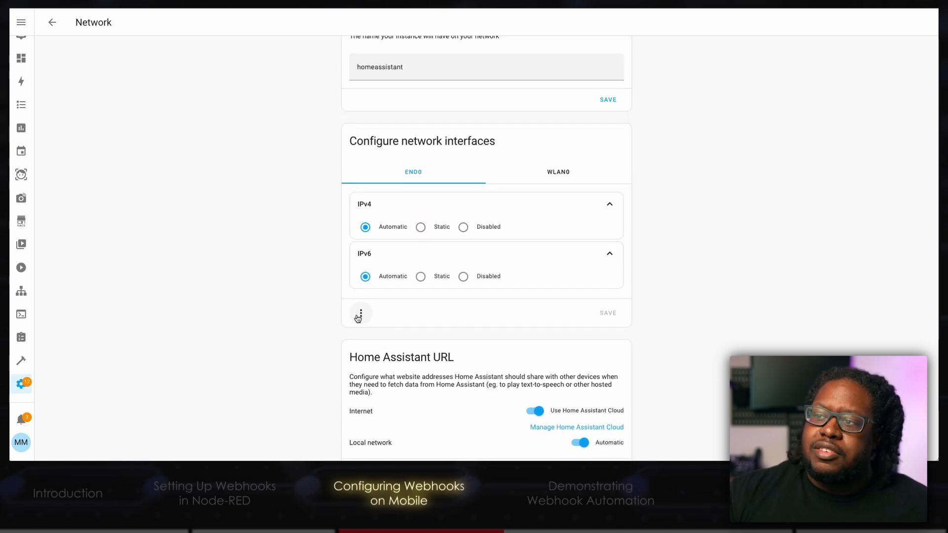
{"action": "left_click", "coordinate": [361, 313]}
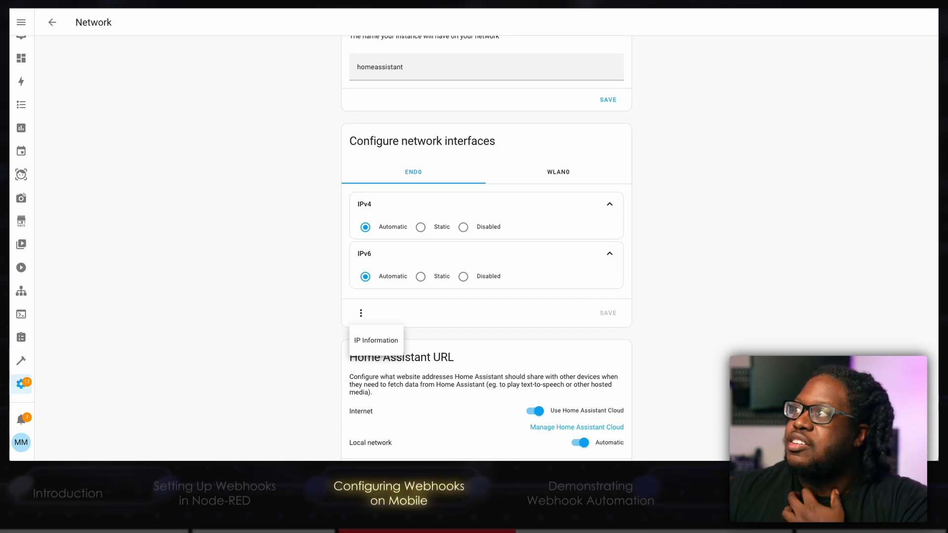
{"action": "left_click", "coordinate": [372, 340]}
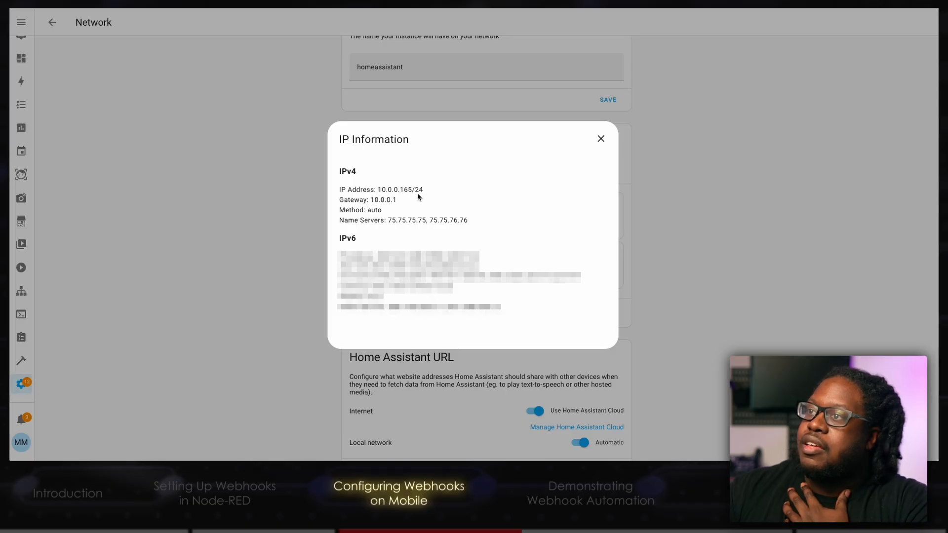
{"action": "left_click_drag", "start_coordinate": [413, 189], "coordinate": [429, 188]}
{"action": "left_click", "coordinate": [605, 138]}
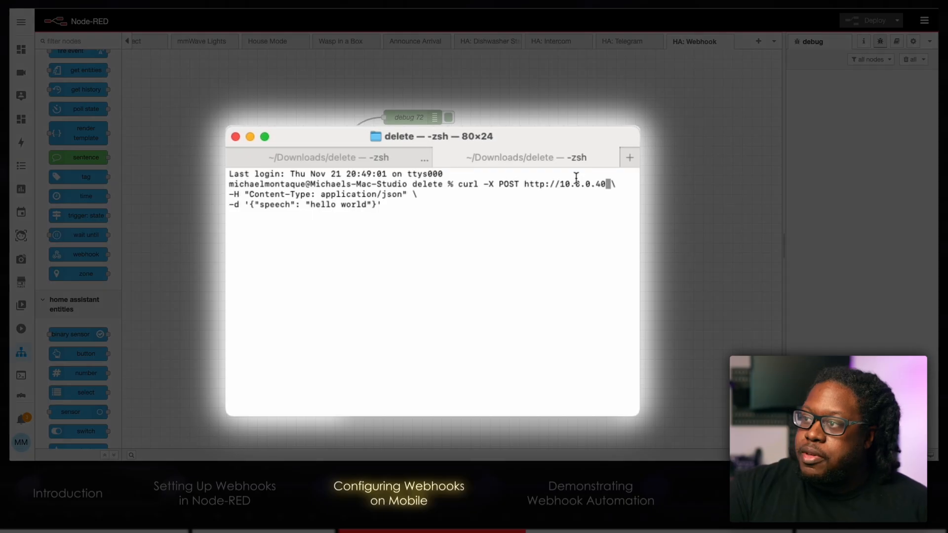
{"action": "key", "text": "BackSpace"}
{"action": "type", "text": "165:8123"}
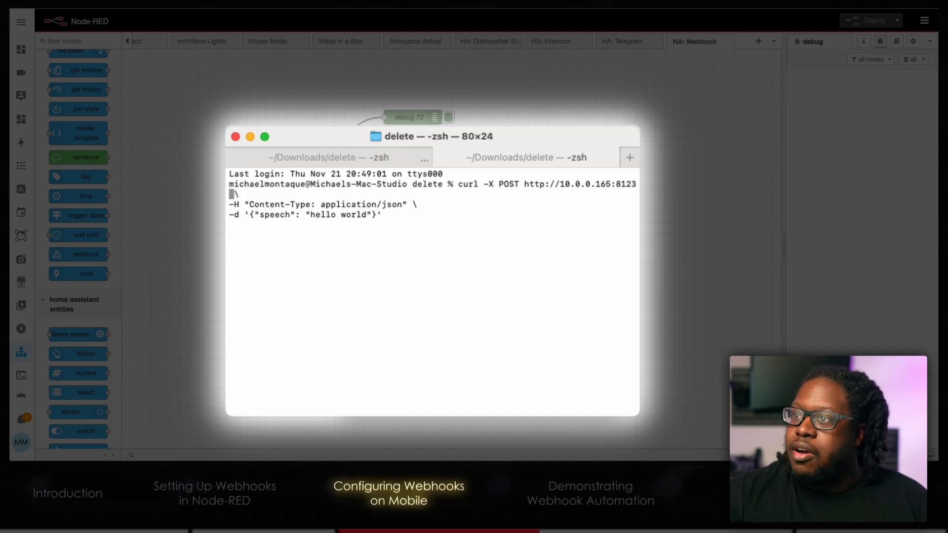
{"action": "type", "text": "/"}
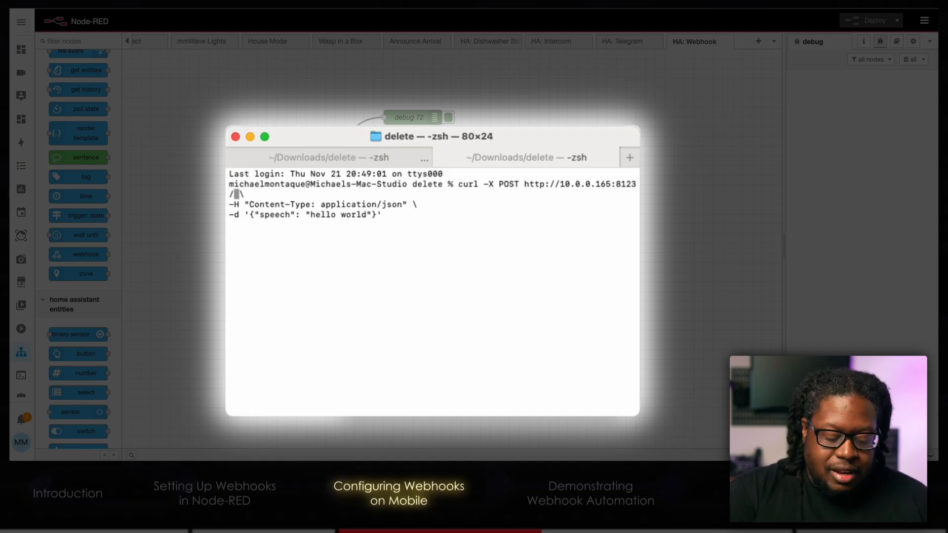
{"action": "type", "text": "api/we"}
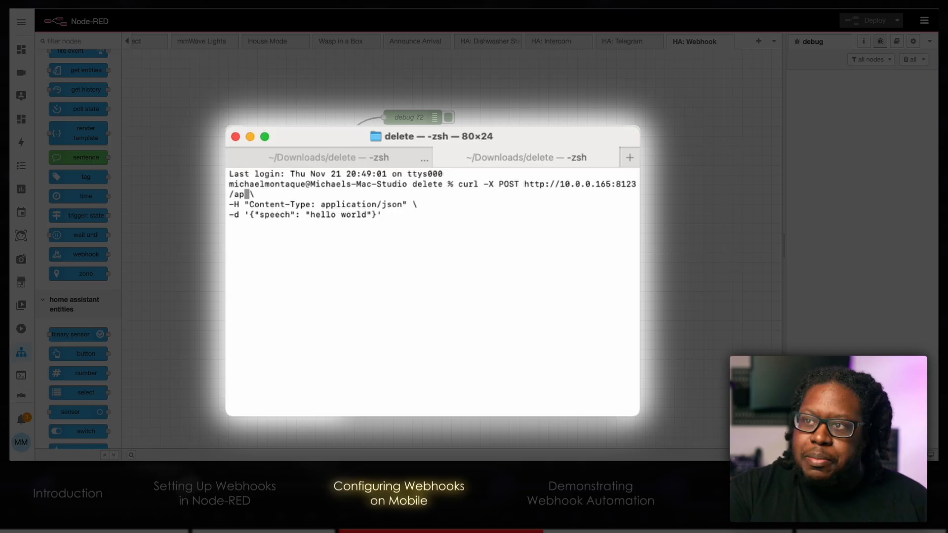
{"action": "type", "text": "bhook"}
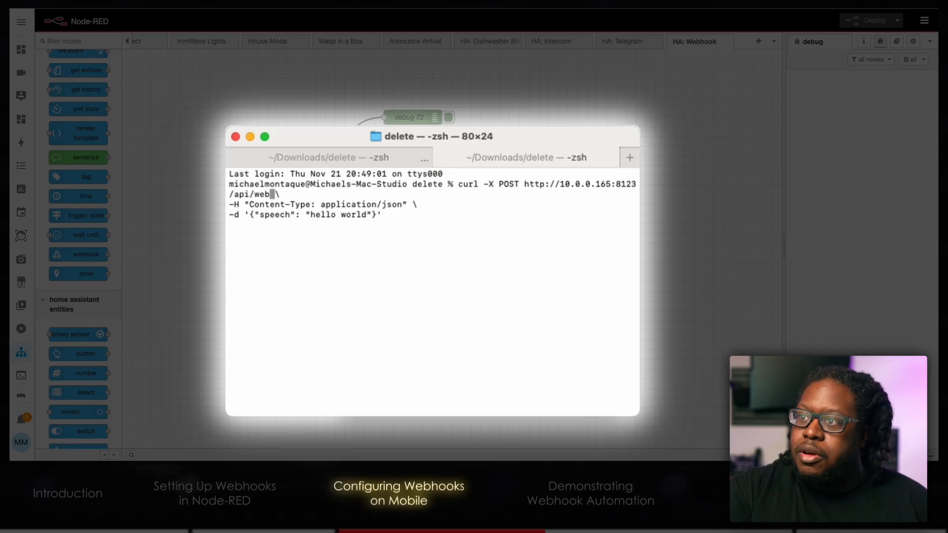
{"action": "type", "text": "s"}
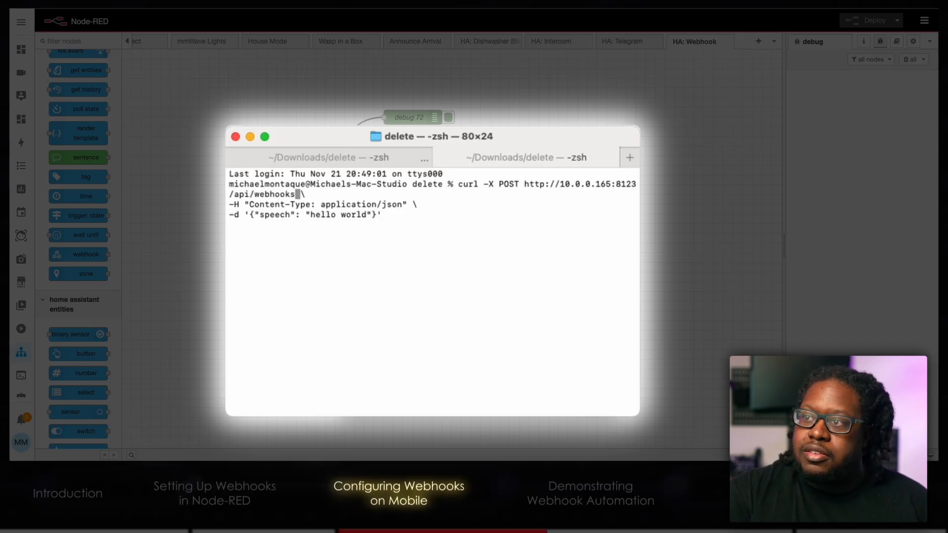
{"action": "type", "text": "/assist"}
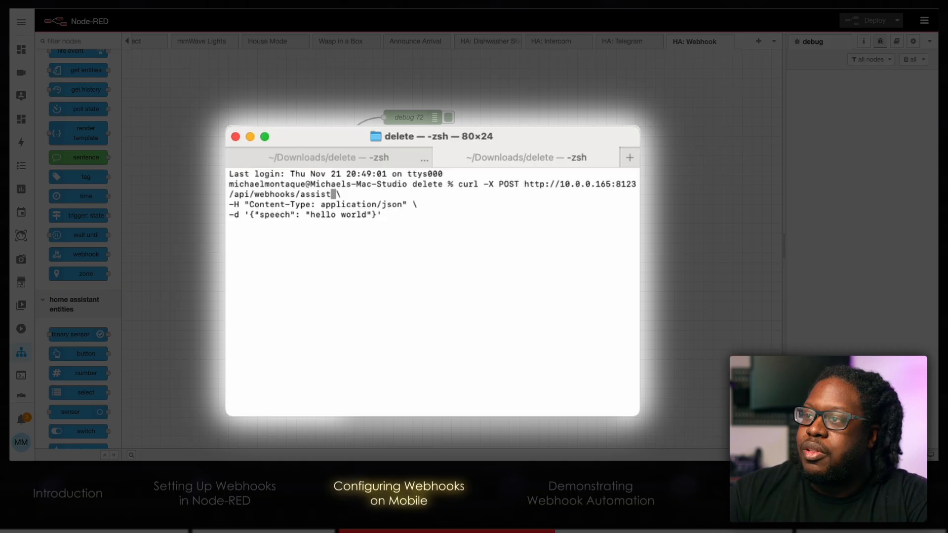
{"action": "key", "text": "Return"}
- Recall the curl POST command, change its URL path to /api/webhook/assist, and send the request again
{"action": "key", "text": "Up"}
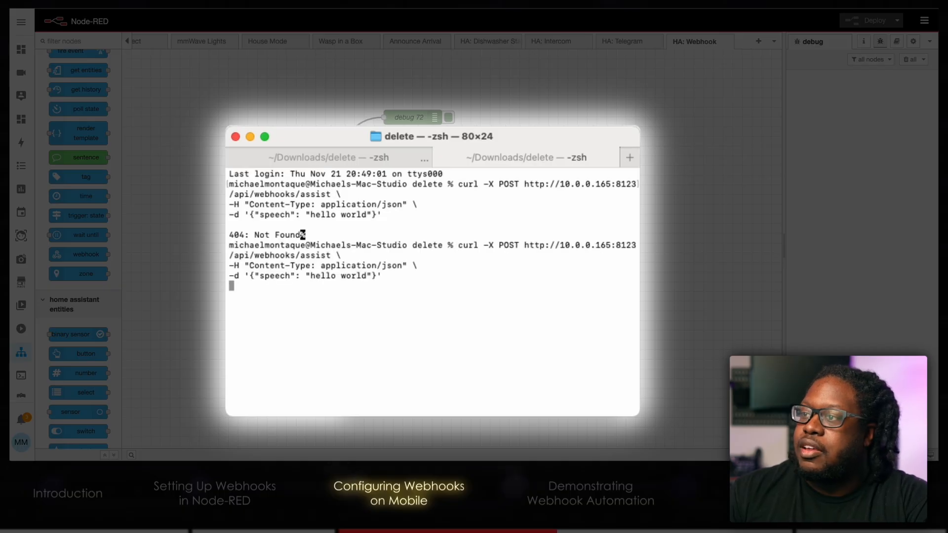
{"action": "key", "text": "Left"}
{"action": "key", "text": "Left"}
{"action": "key", "text": "Left"}
{"action": "key", "text": "Left"}
{"action": "key", "text": "Left"}
{"action": "key", "text": "Left"}
{"action": "key", "text": "Left"}
{"action": "key", "text": "Left"}
{"action": "key", "text": "Left"}
{"action": "key", "text": "Left"}
{"action": "key", "text": "Up"}
{"action": "key", "text": "Up"}
{"action": "key", "text": "Left"}
{"action": "key", "text": "Left"}
{"action": "key", "text": "Left"}
{"action": "key", "text": "Left"}
{"action": "key", "text": "Left"}
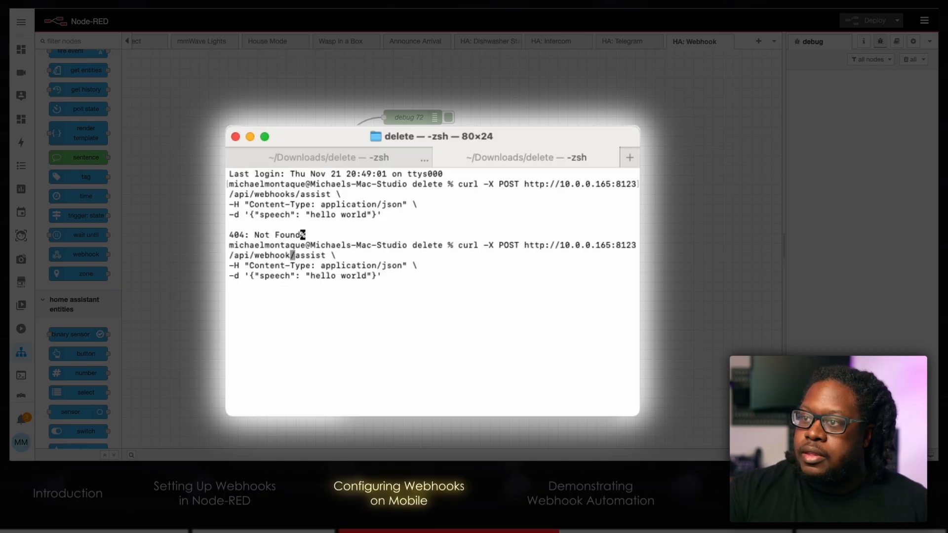
{"action": "key", "text": "BackSpace"}
{"action": "key", "text": "Return"}
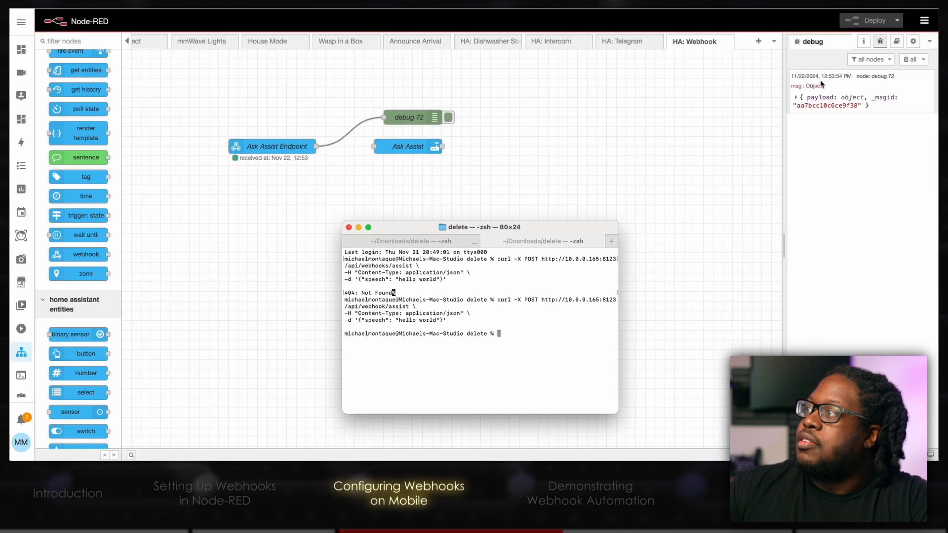
- In Node-RED, expand the received debug message and its payload to examine the speech value
{"action": "left_click", "coordinate": [795, 97]}
{"action": "left_click", "coordinate": [795, 97]}
{"action": "left_click", "coordinate": [803, 110]}
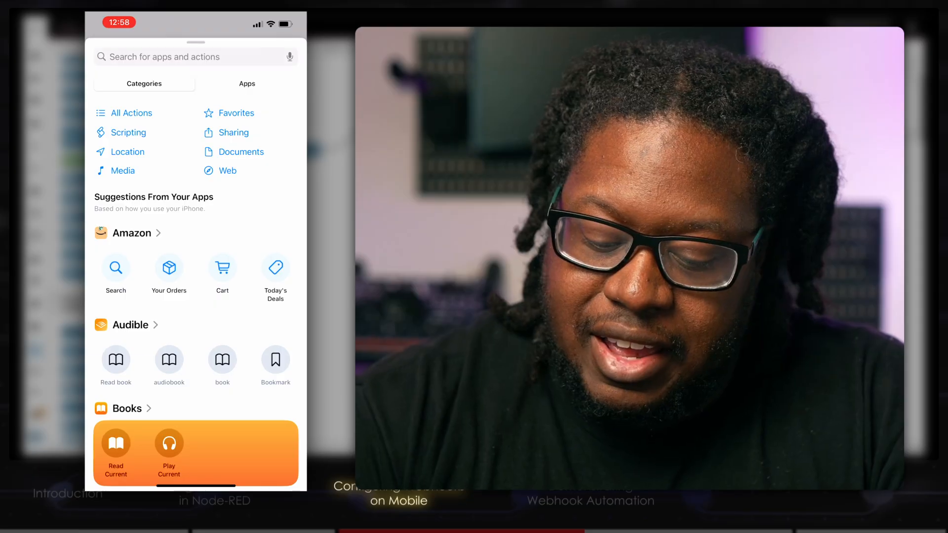
- In the phone's Shortcuts app, search the actions for "Dic" and read the description of Dictate Text
{"action": "left_click", "coordinate": [195, 56]}
{"action": "type", "text": "Di"}
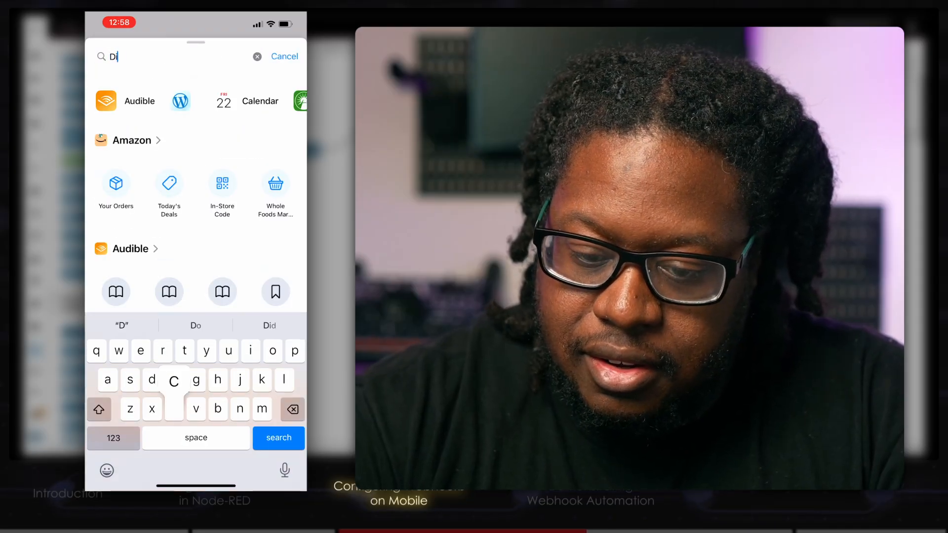
{"action": "type", "text": "c"}
{"action": "left_click", "coordinate": [278, 271]}
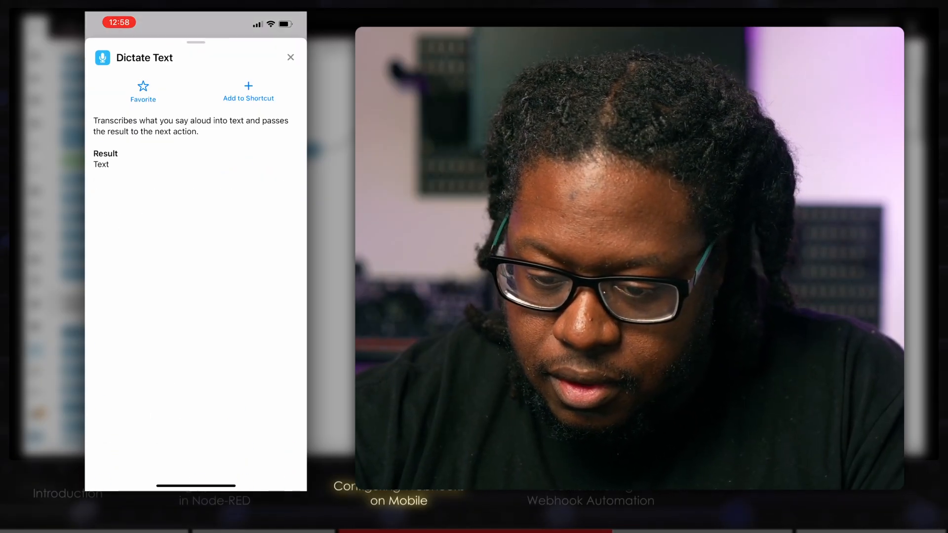
{"action": "left_click", "coordinate": [291, 57]}
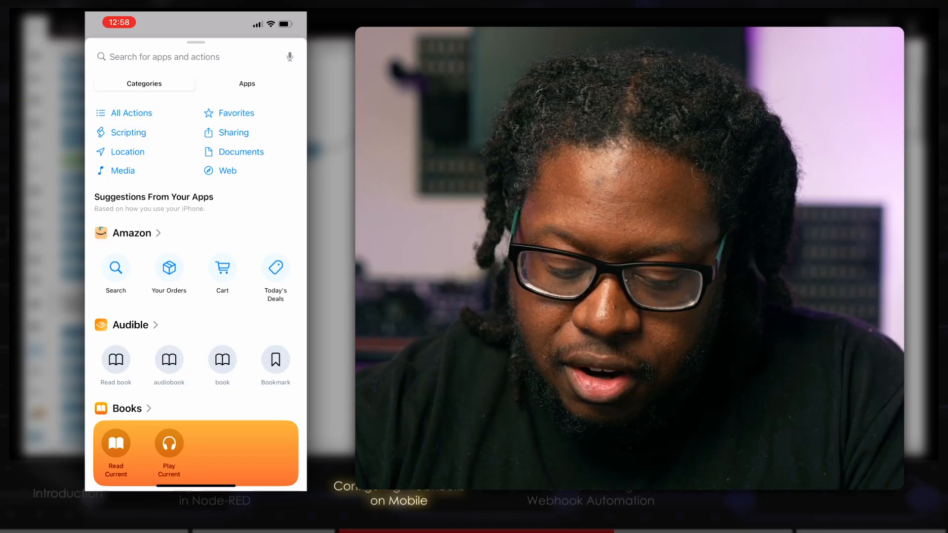
- Search for "Get conten" and add the Get Contents of URL action to the Assist shortcut
{"action": "left_click", "coordinate": [165, 57]}
{"action": "type", "text": "Get"}
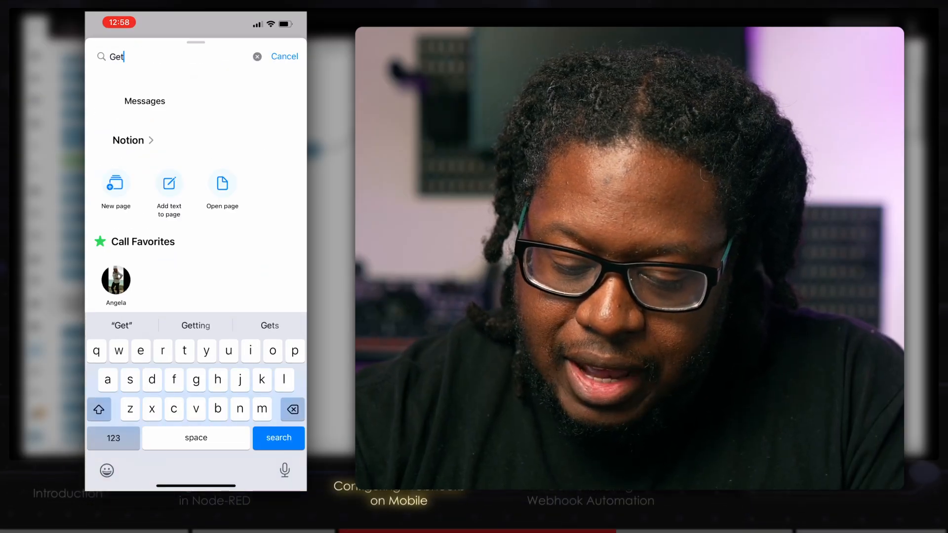
{"action": "type", "text": " conten"}
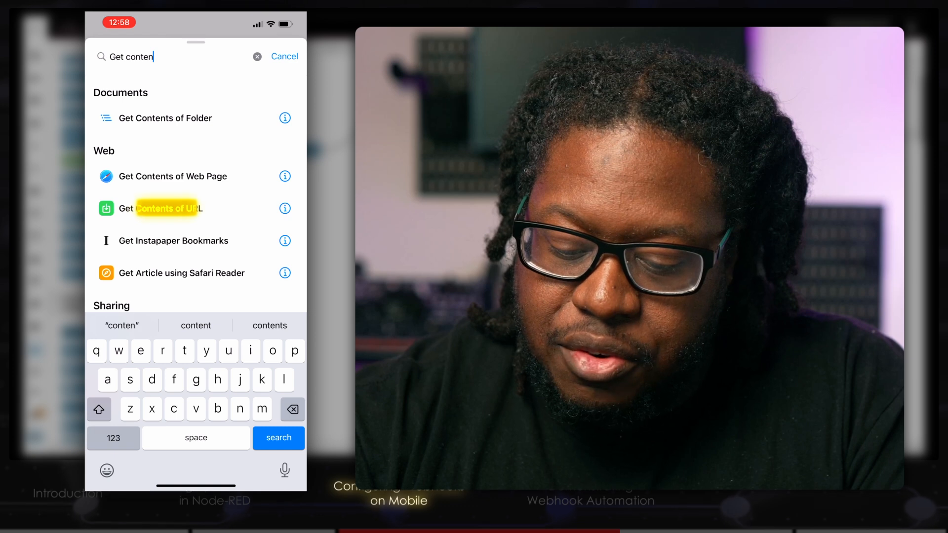
{"action": "left_click", "coordinate": [205, 208]}
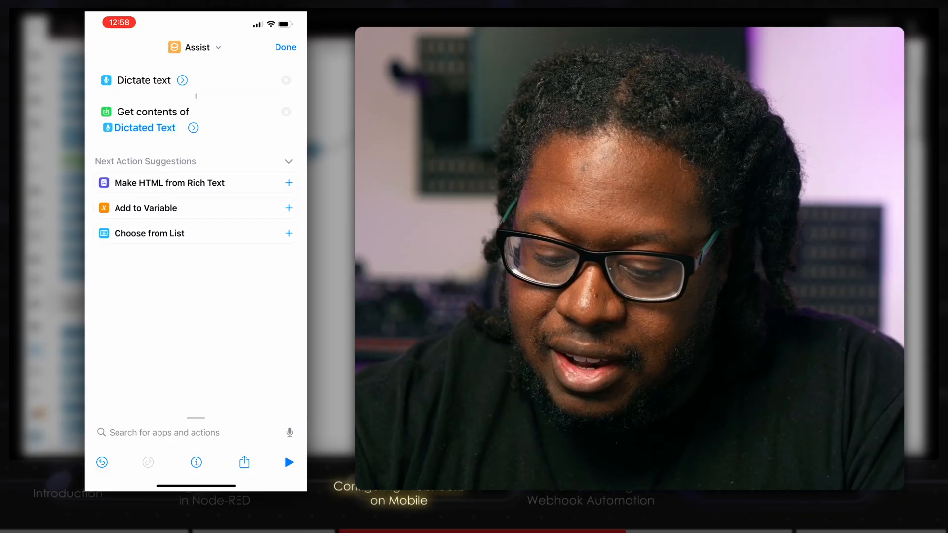
- Expand the Get Contents of URL action's options and set its request method to POST
{"action": "left_click", "coordinate": [193, 128]}
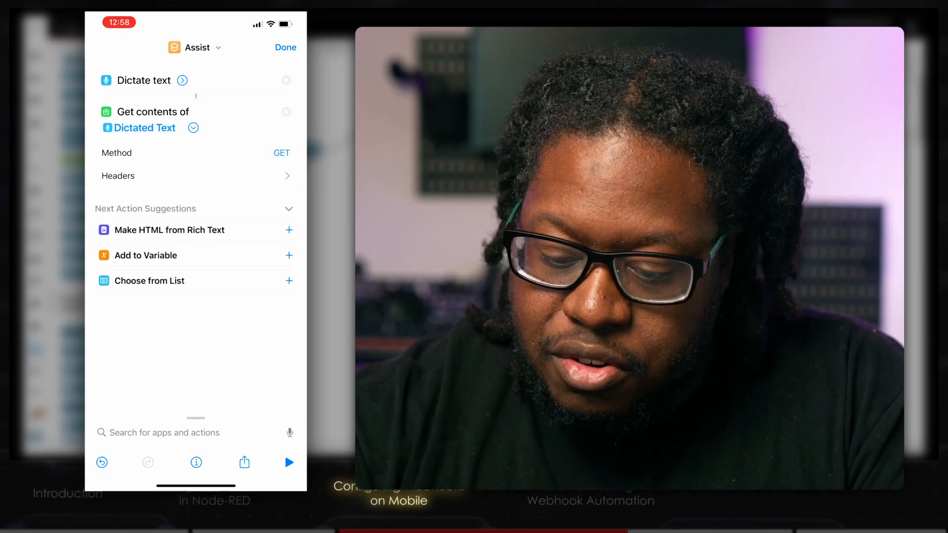
{"action": "left_click", "coordinate": [282, 153]}
{"action": "left_click", "coordinate": [196, 198]}
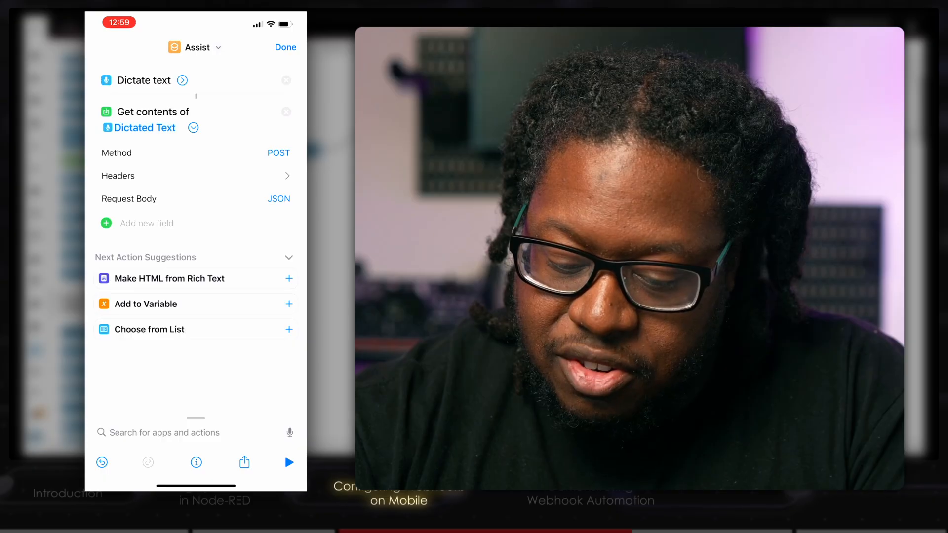
- Add a text field named speech to the JSON request body, with the Dictated Text variable as its value
{"action": "left_click", "coordinate": [146, 223]}
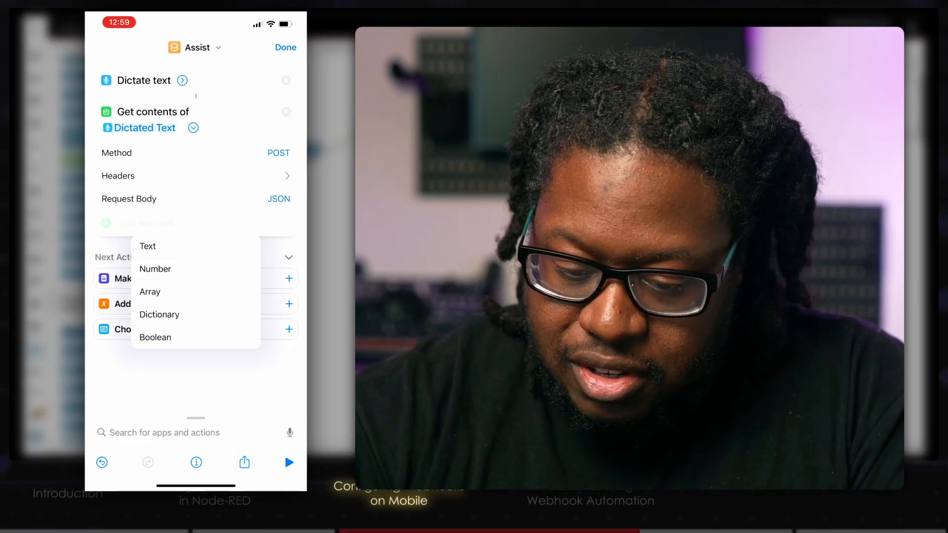
{"action": "left_click", "coordinate": [147, 246]}
{"action": "left_click", "coordinate": [127, 222]}
{"action": "type", "text": "speech"}
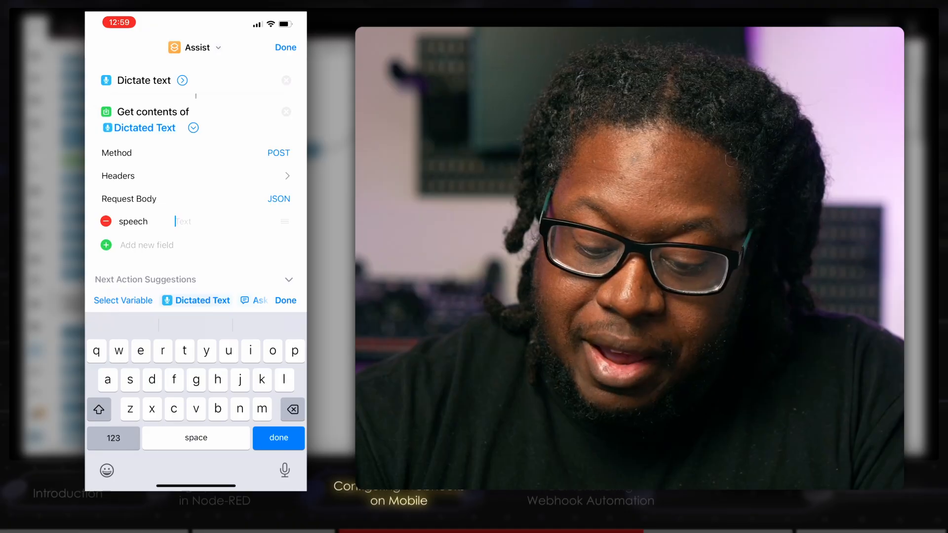
{"action": "left_click", "coordinate": [197, 300]}
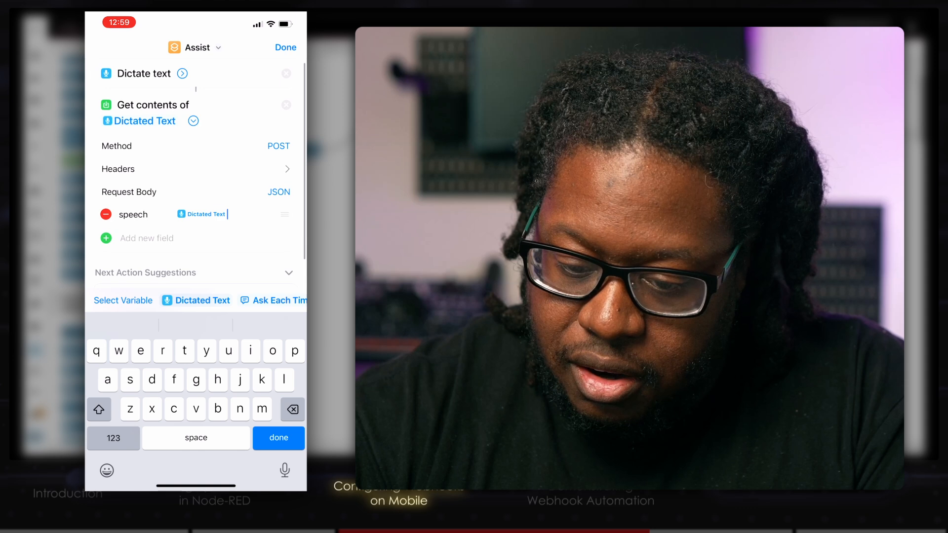
- Remove the Dictated Text variable from the URL of the Get Contents of URL action
{"action": "scroll", "coordinate": [196, 172], "scroll_direction": "up", "scroll_amount": 1}
{"action": "left_click", "coordinate": [153, 127]}
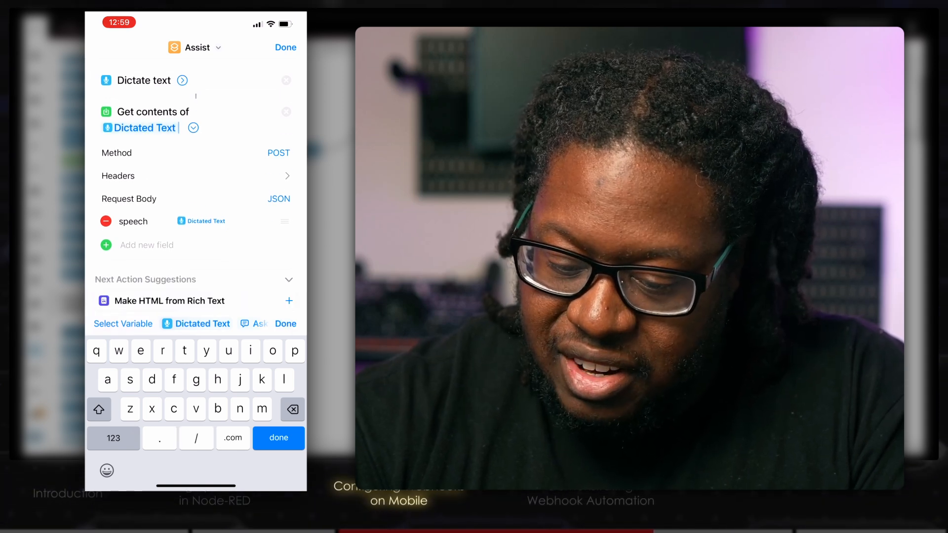
{"action": "left_click", "coordinate": [193, 128]}
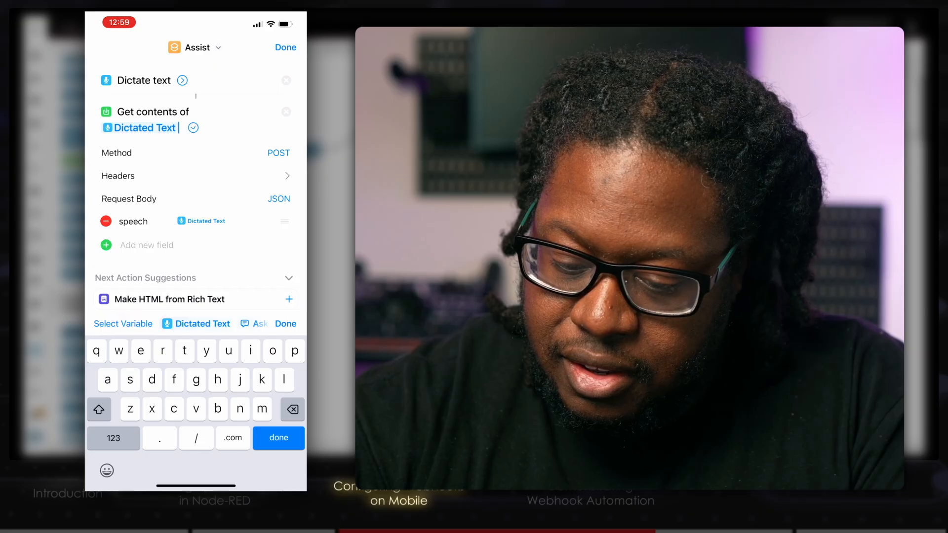
{"action": "left_click", "coordinate": [145, 128]}
{"action": "left_click", "coordinate": [193, 128]}
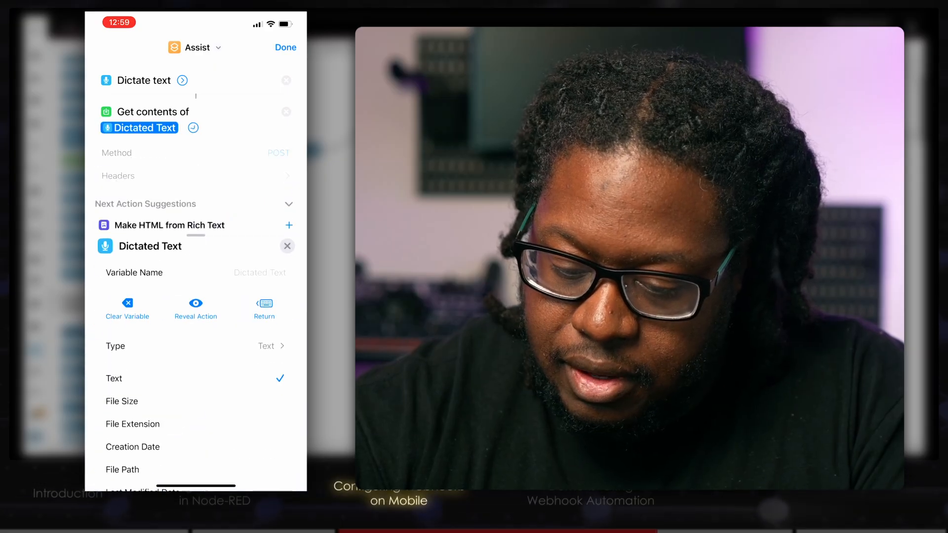
{"action": "left_click", "coordinate": [144, 128]}
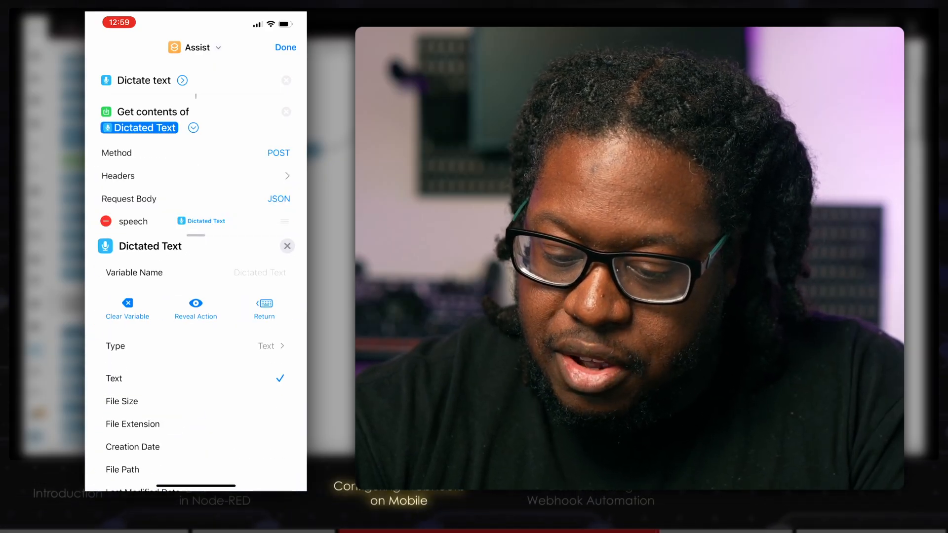
{"action": "left_click", "coordinate": [179, 127]}
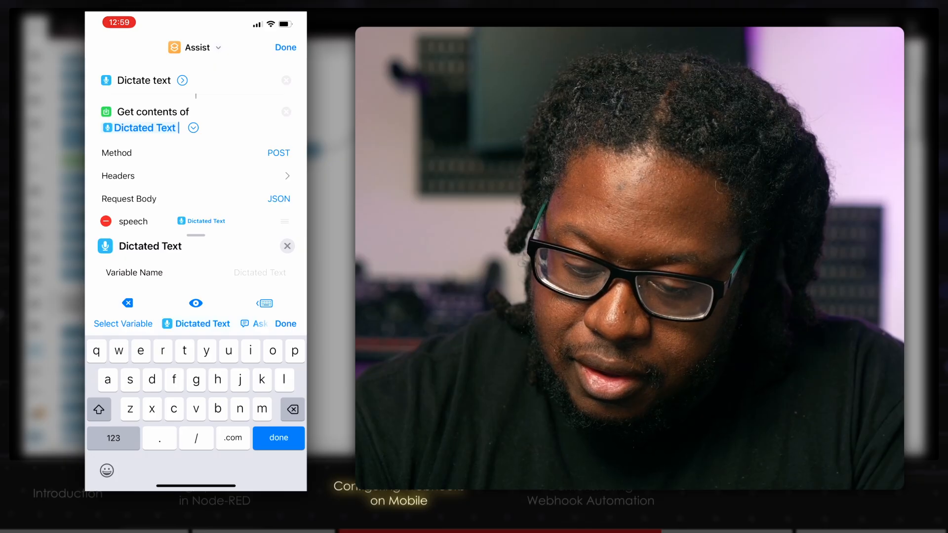
{"action": "key", "text": "BackSpace"}
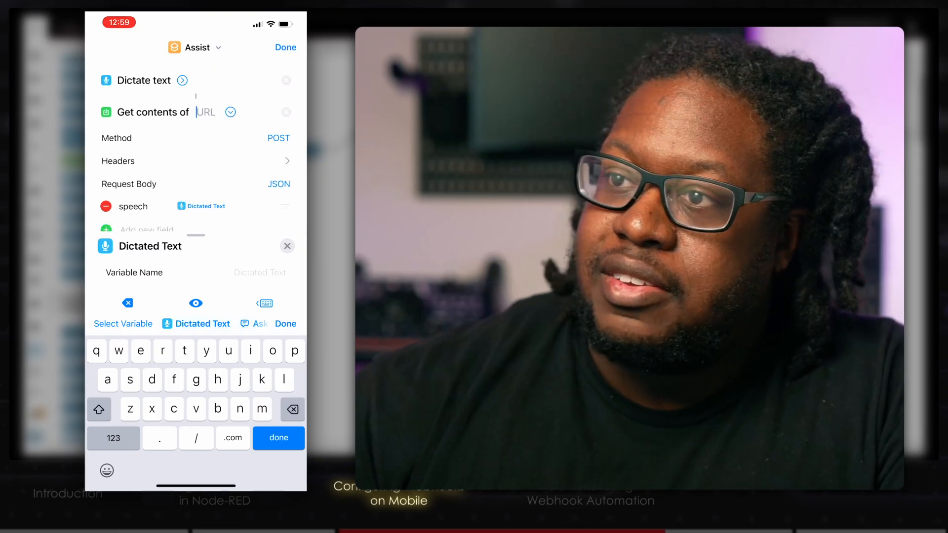
{"action": "type", "text": "http"}
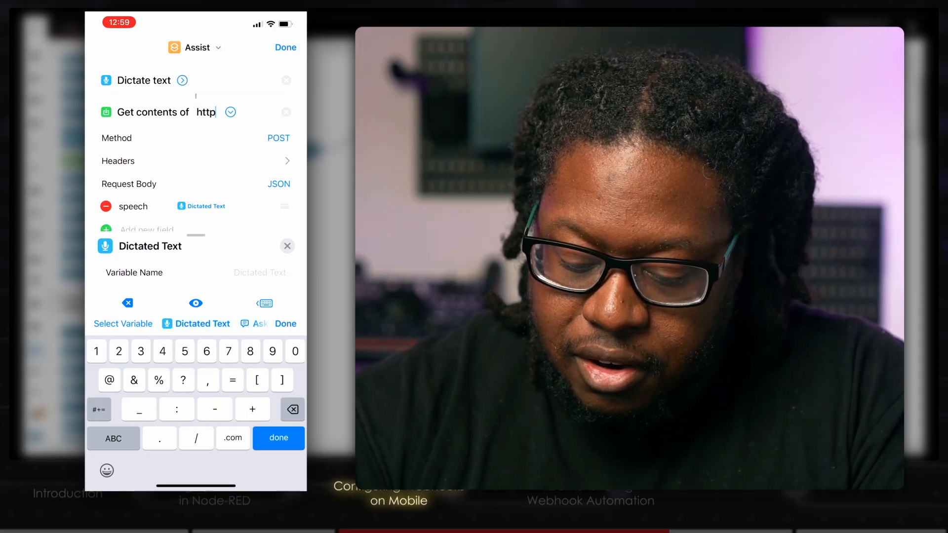
{"action": "type", "text": "://"}
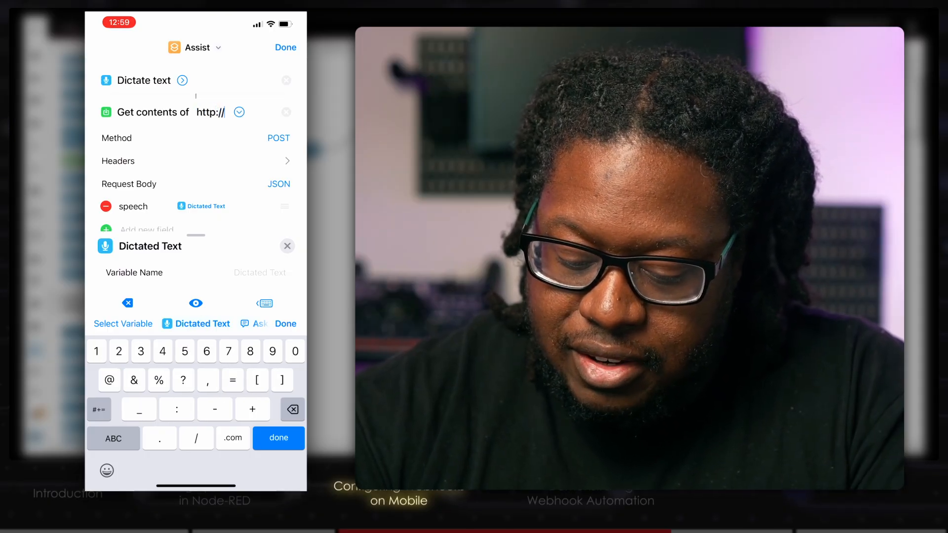
{"action": "type", "text": "10.0.9"}
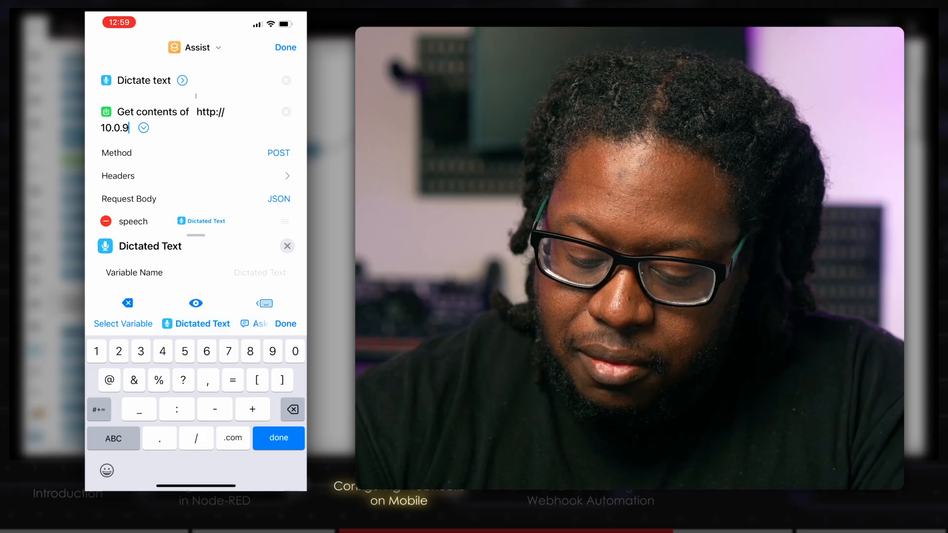
{"action": "key", "text": "BackSpace"}
{"action": "type", "text": "0.165"}
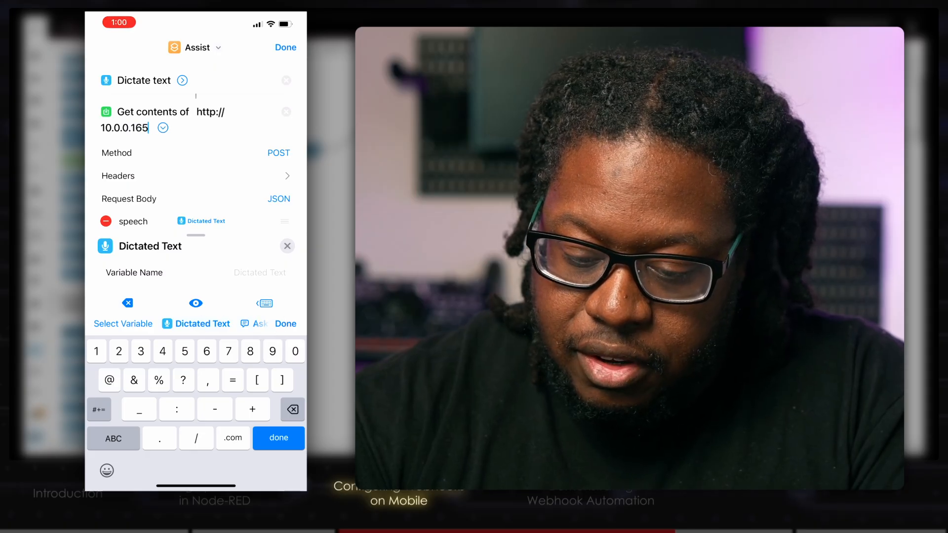
{"action": "type", "text": ":"}
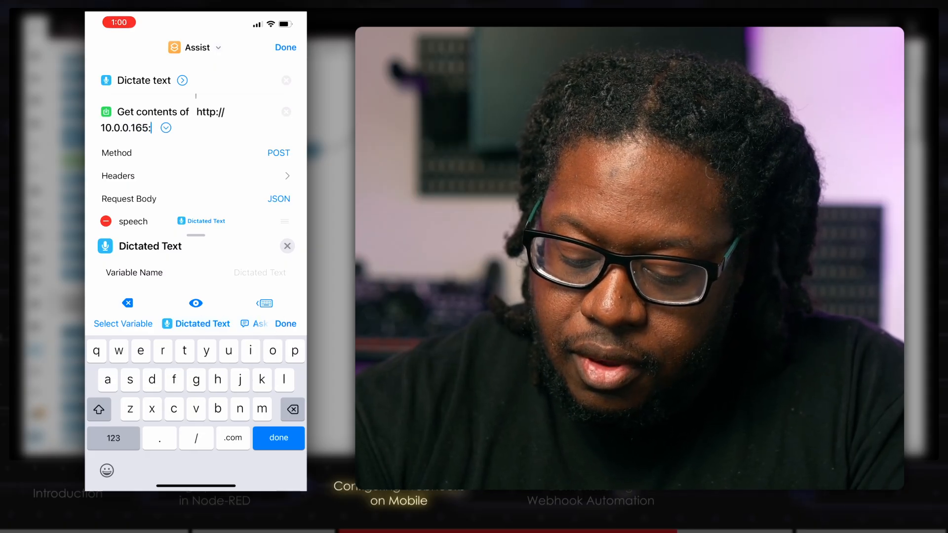
{"action": "left_click", "coordinate": [114, 439]}
{"action": "type", "text": "8123"}
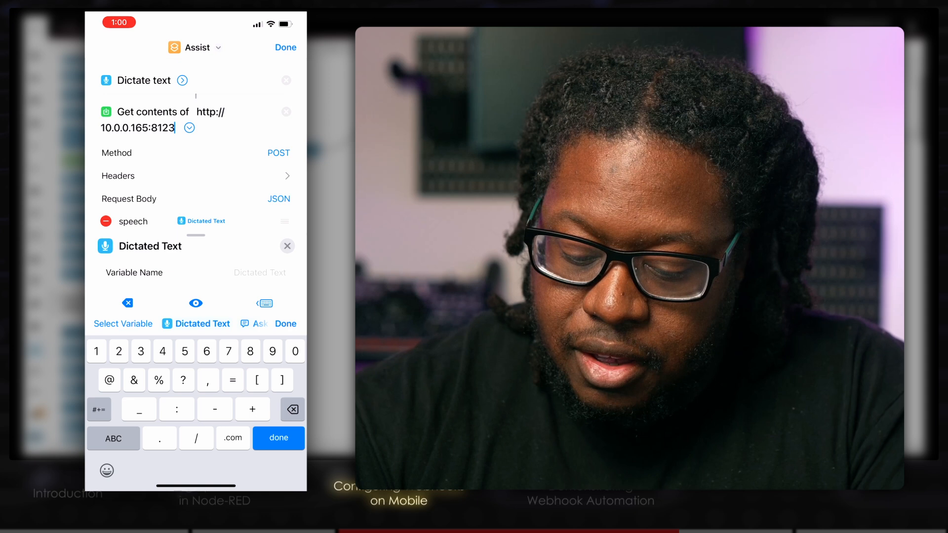
{"action": "type", "text": "/"}
{"action": "left_click", "coordinate": [114, 438]}
{"action": "type", "text": "api/we"}
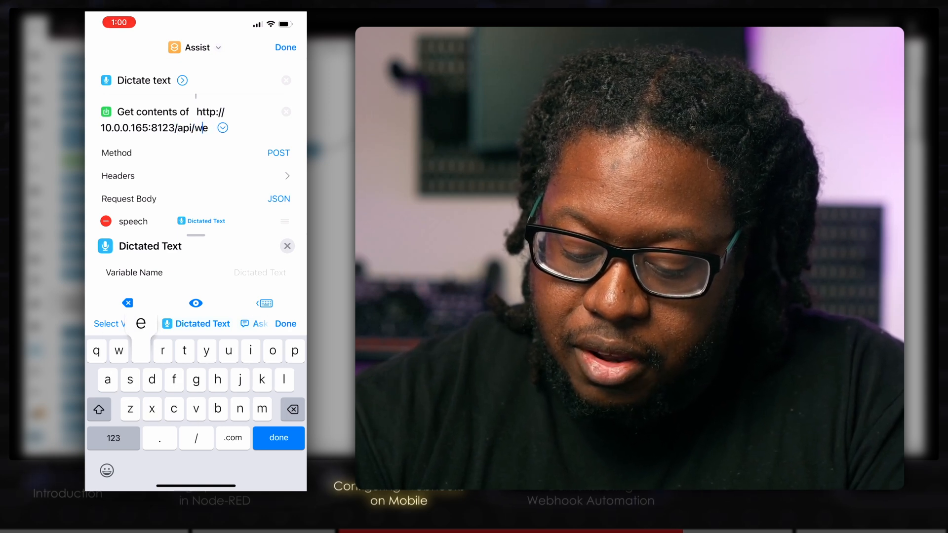
{"action": "type", "text": "bhook"}
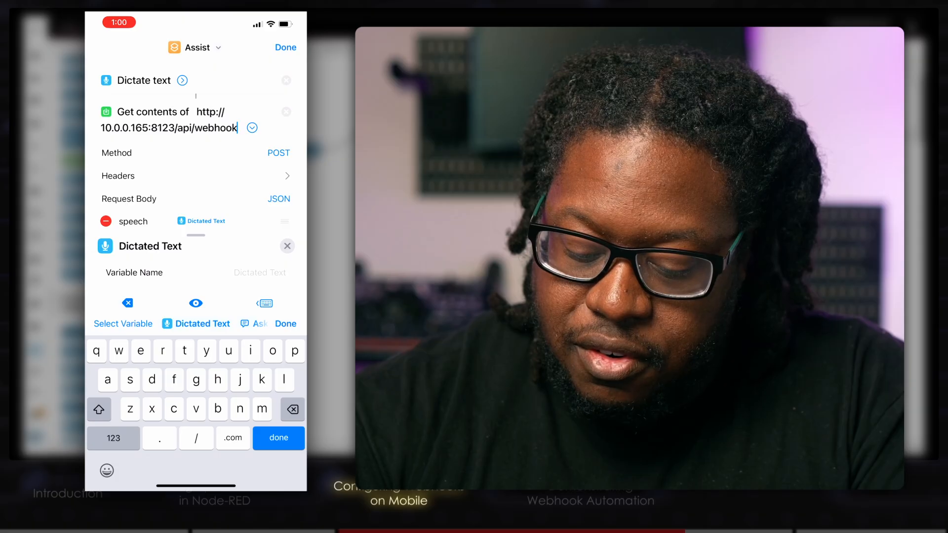
{"action": "type", "text": "/assist"}
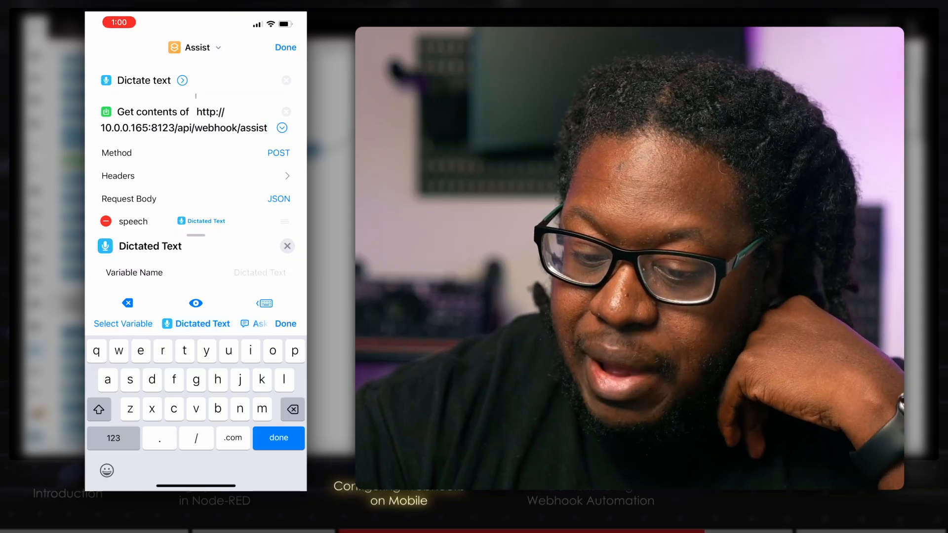
{"action": "scroll", "coordinate": [195, 153], "scroll_direction": "down", "scroll_amount": 1}
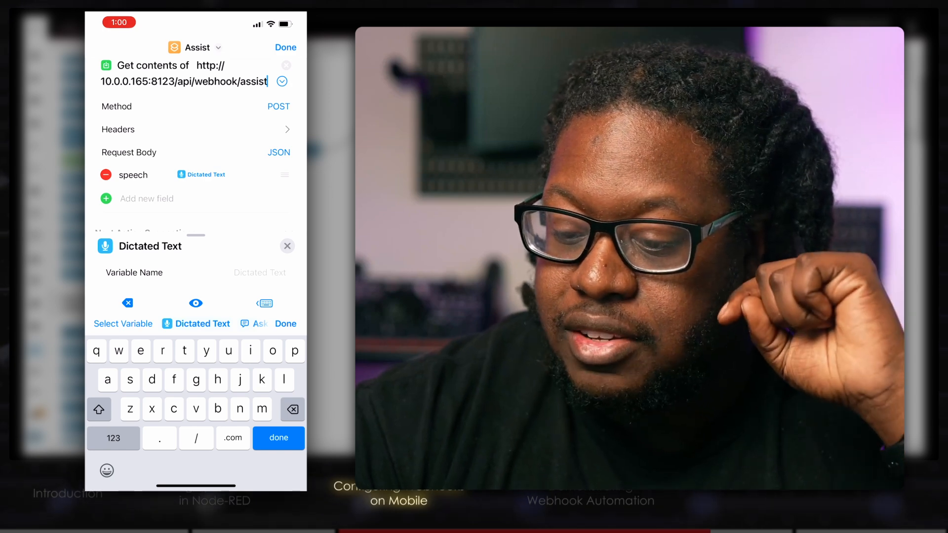
{"action": "key", "text": "Return"}
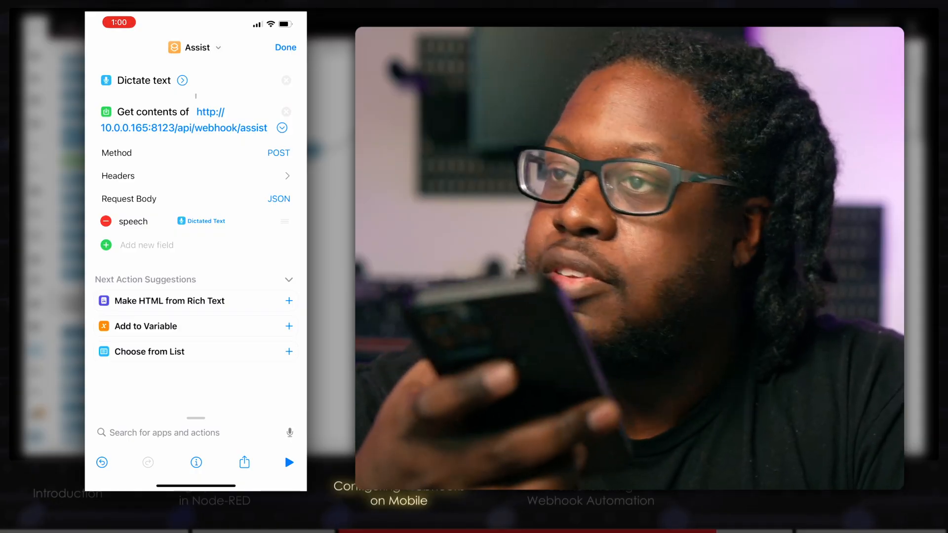
- Run the Assist shortcut with a dictated test message, and examine the payload received in Node-RED's debug messages
{"action": "left_click", "coordinate": [289, 462]}
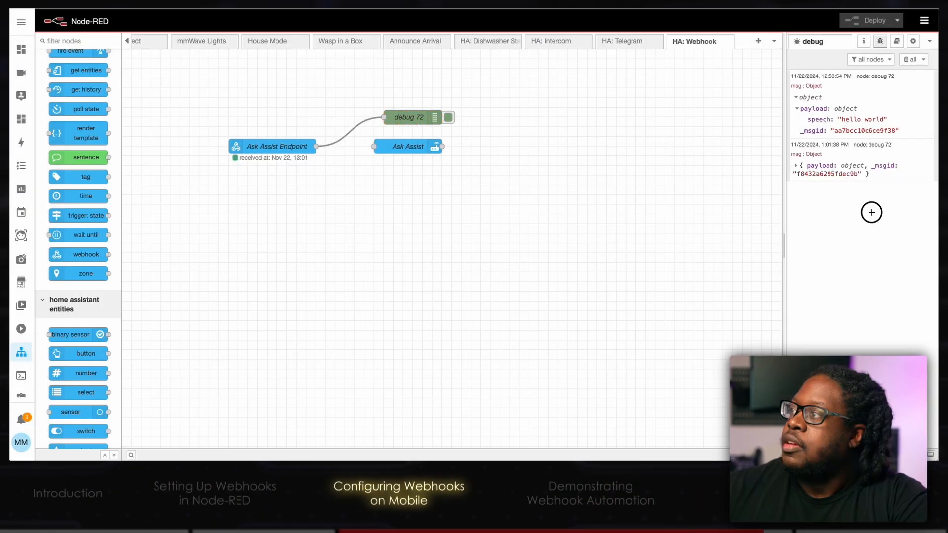
{"action": "left_click", "coordinate": [798, 167]}
{"action": "left_click", "coordinate": [796, 177]}
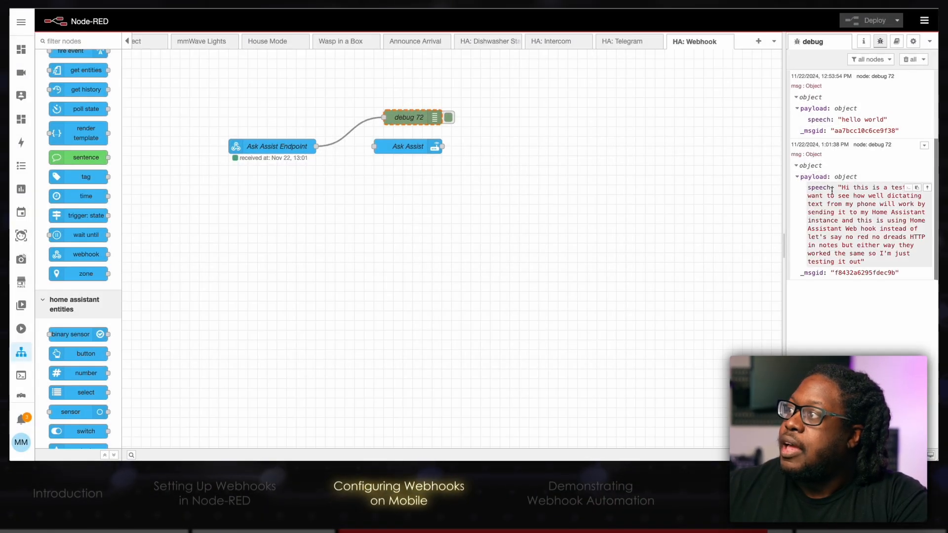
{"action": "left_click_drag", "start_coordinate": [840, 188], "coordinate": [862, 265]}
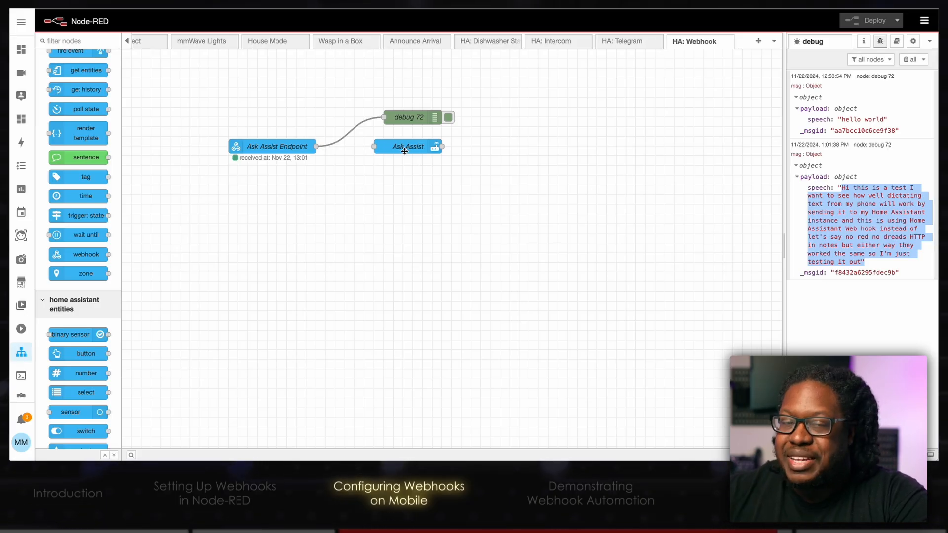
- Wire the Ask Assist Endpoint node's output to the Ask Assist node
{"action": "left_click", "coordinate": [910, 189]}
{"action": "left_click", "coordinate": [324, 148]}
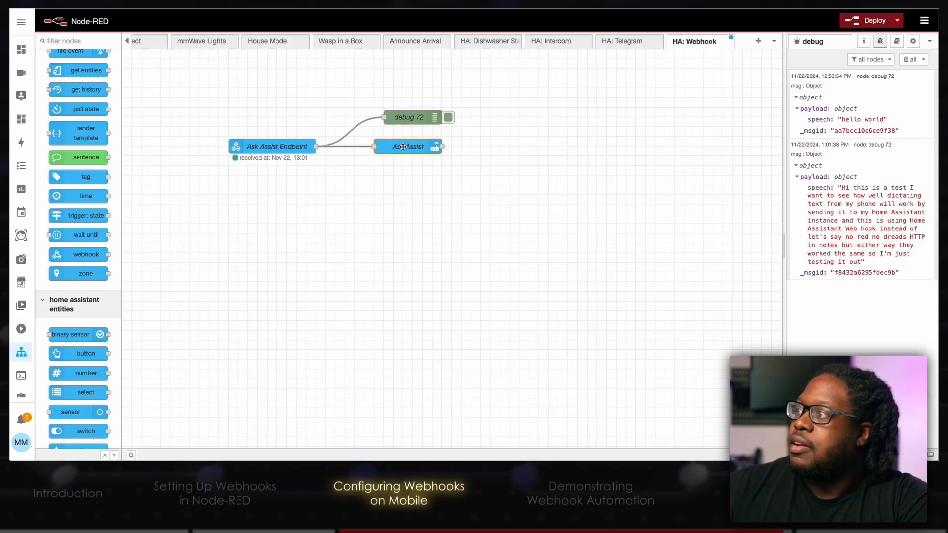
- Set the Ask Assist node's Data to {"text": msg.payload.speech} and deploy the flow
{"action": "double_click", "coordinate": [396, 149]}
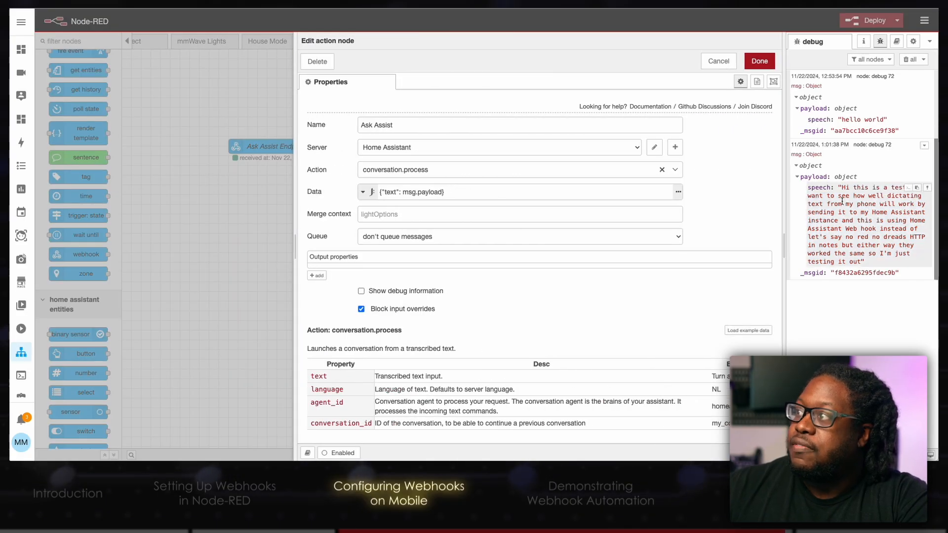
{"action": "double_click", "coordinate": [433, 192]}
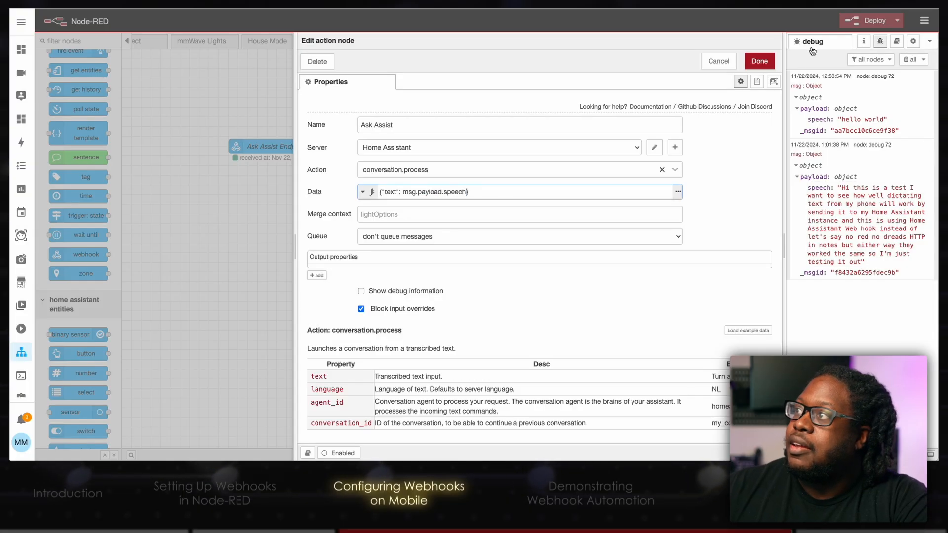
{"action": "left_click", "coordinate": [770, 62]}
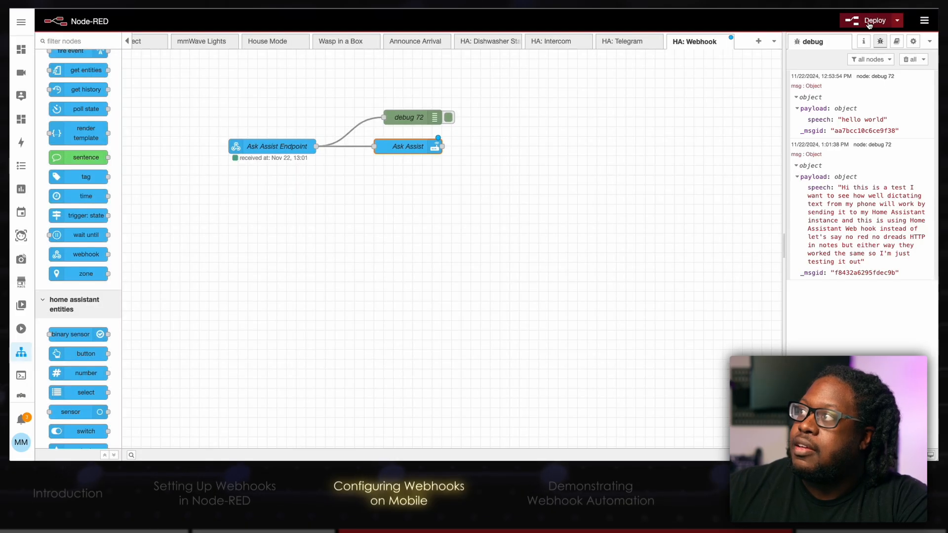
{"action": "left_click", "coordinate": [864, 23]}
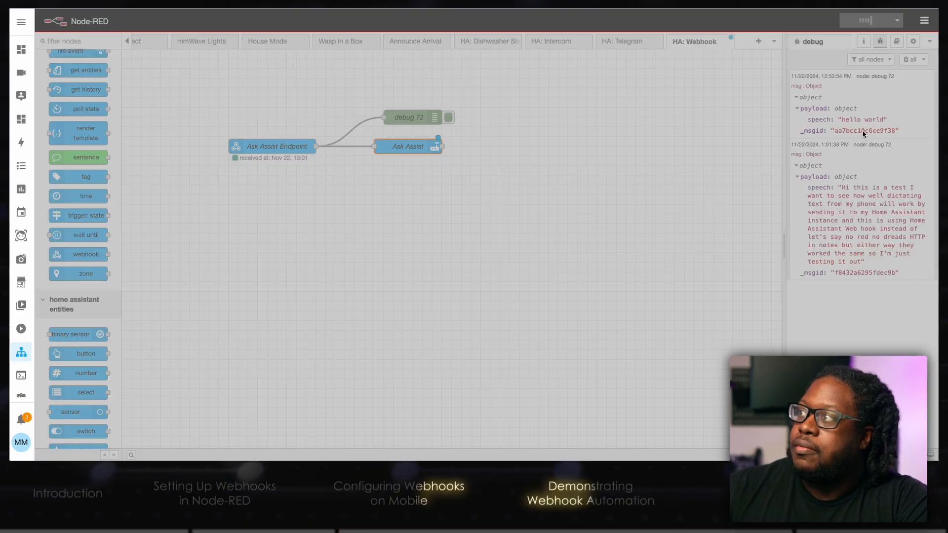